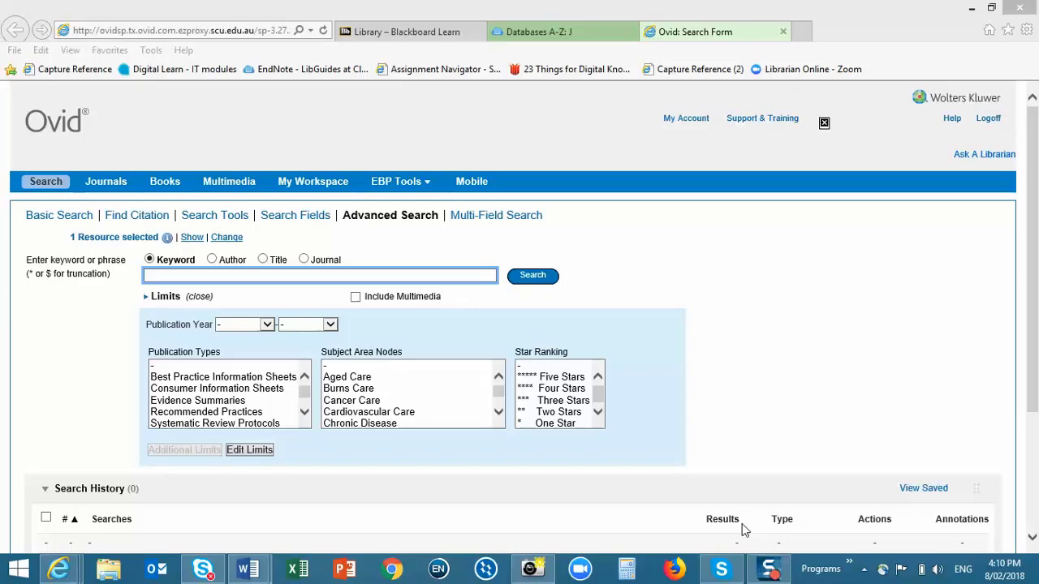
Go through the library's Databases page and the A-Z listing for J to reach the Joanna Briggs Institute (Ovid) search form
left_click(398, 32)
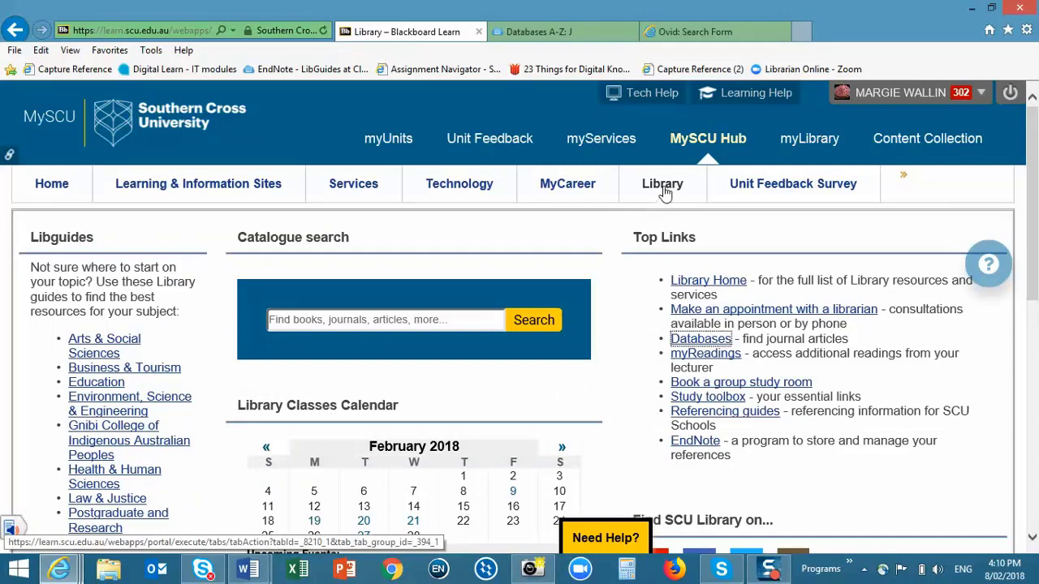
left_click(703, 341)
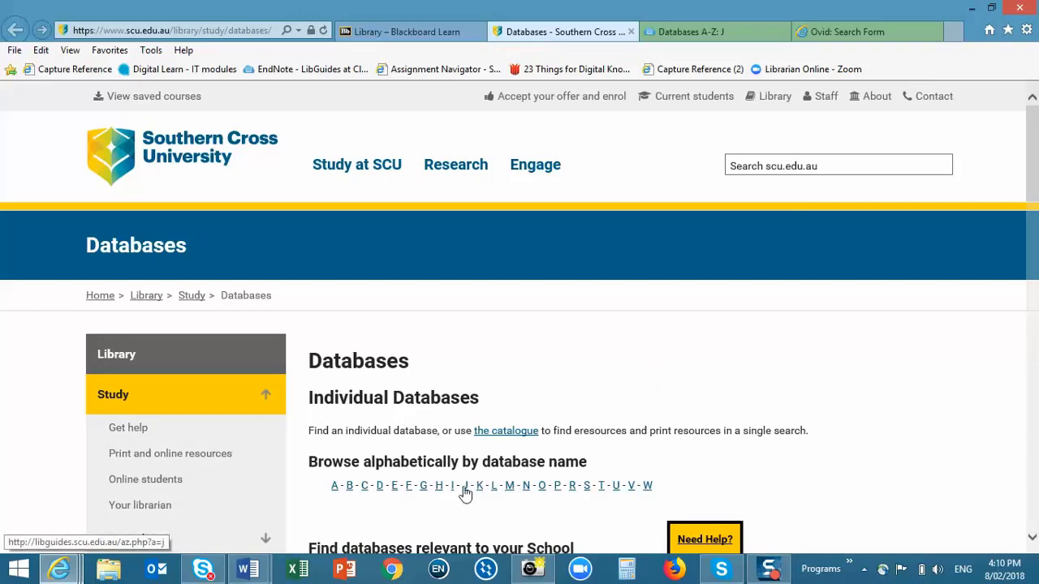
left_click(672, 33)
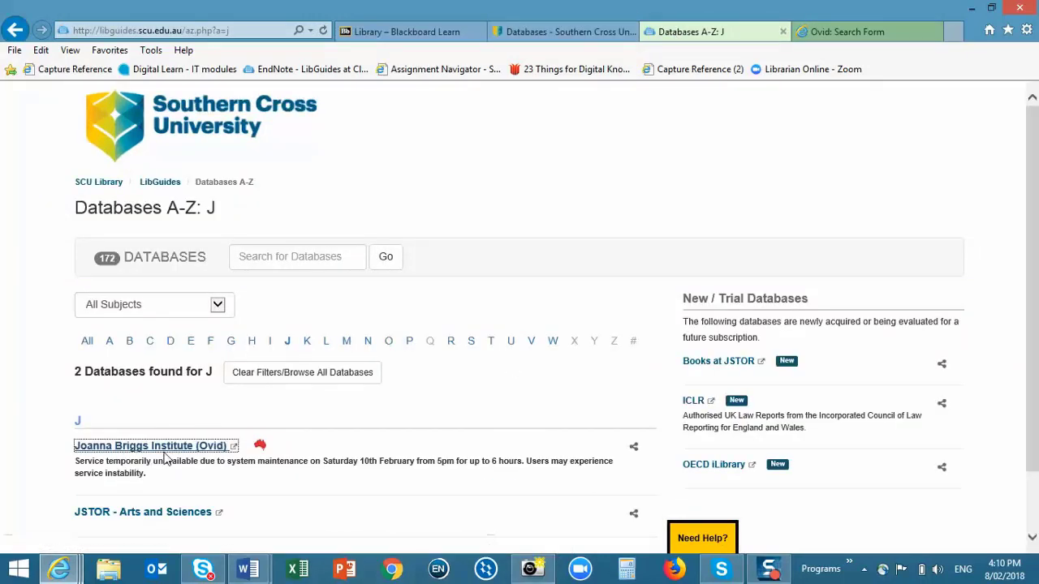
left_click(845, 37)
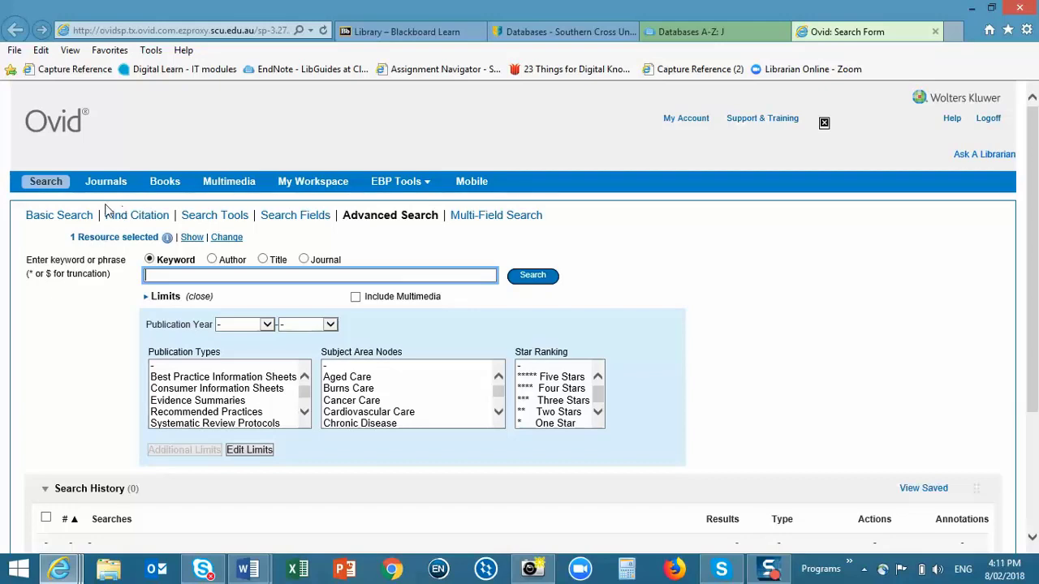
Set up a Basic Search for "hand hygiene" with related terms excluded
left_click(64, 221)
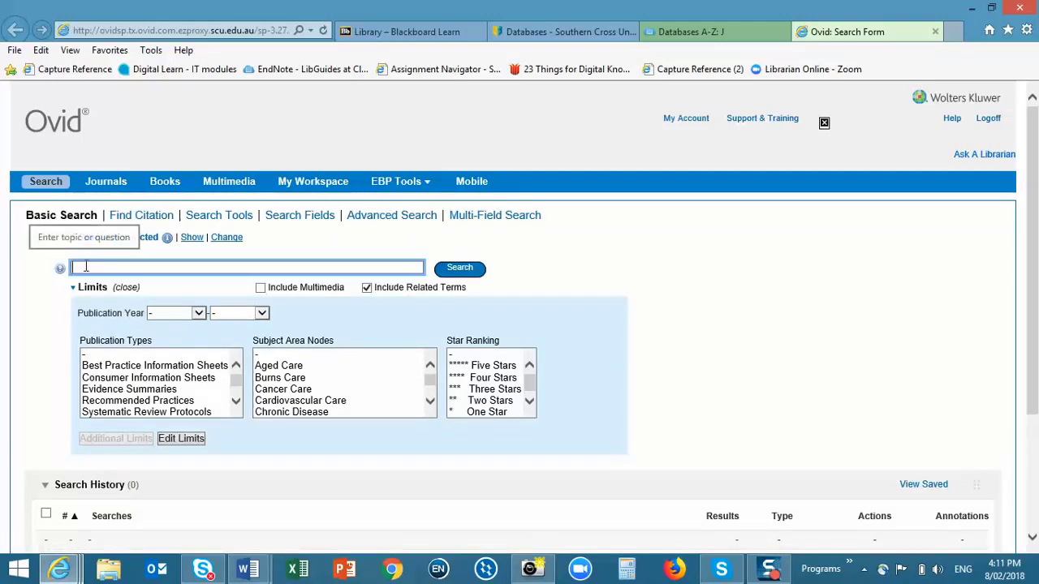
type("hnd")
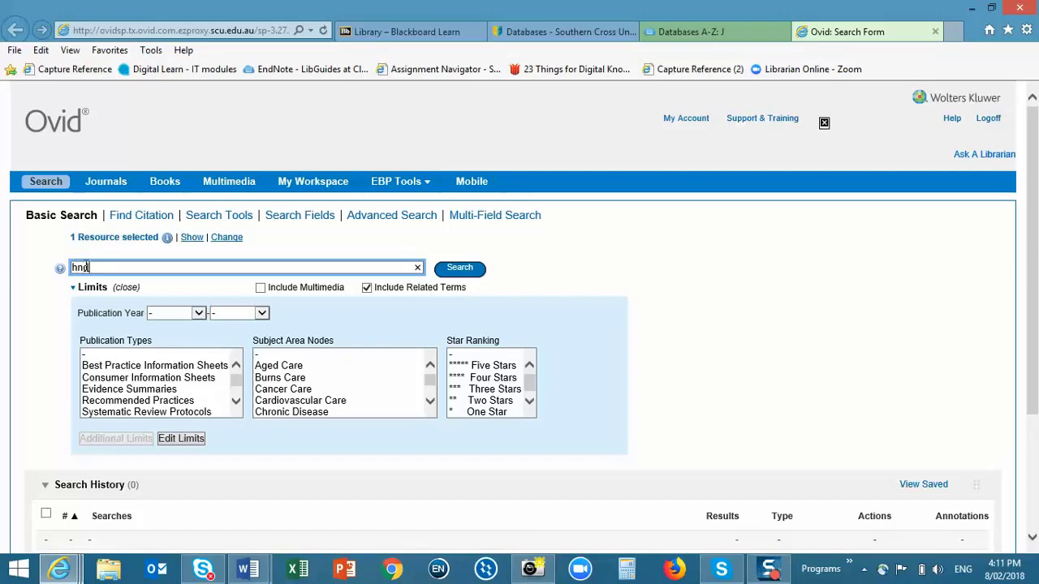
key("BackSpace")
key("BackSpace")
type("and hygiene")
left_click(367, 289)
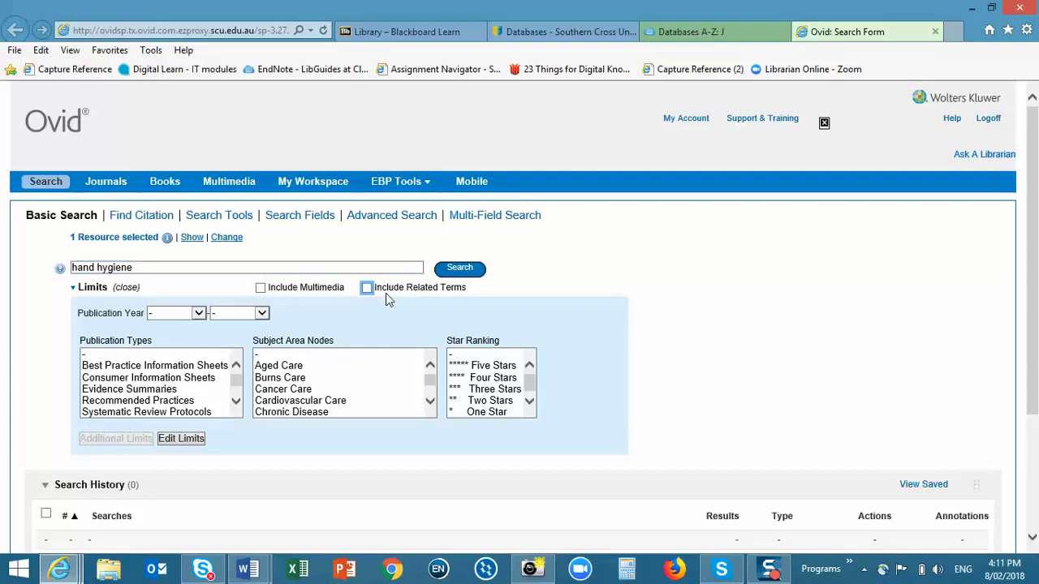
Run the search limited to Best Practice Information Sheets, Evidence Summaries and Recommended Practices with Five Stars or Four Stars rankings
left_click(167, 367)
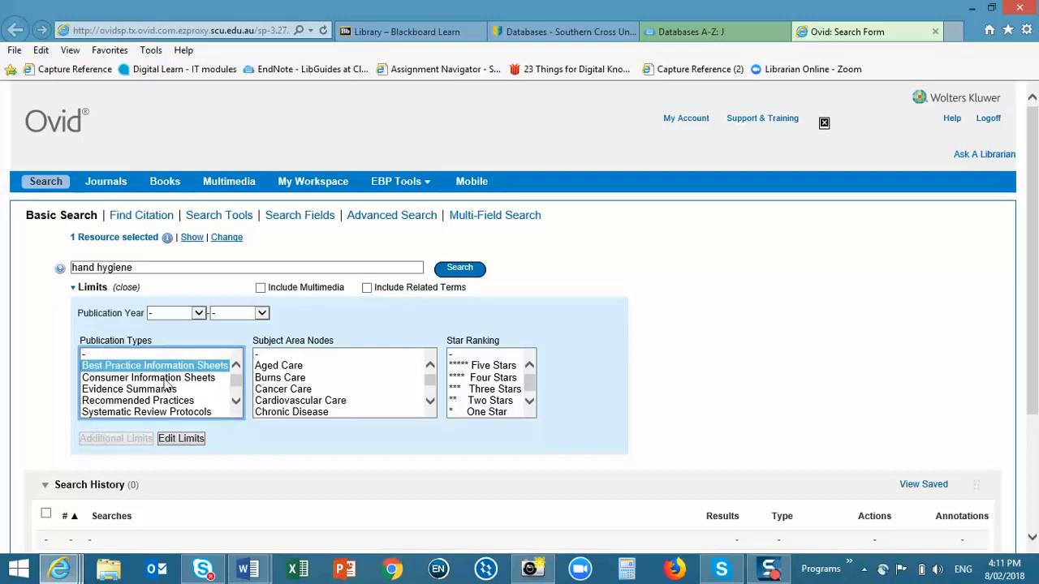
left_click(166, 393, "ctrl")
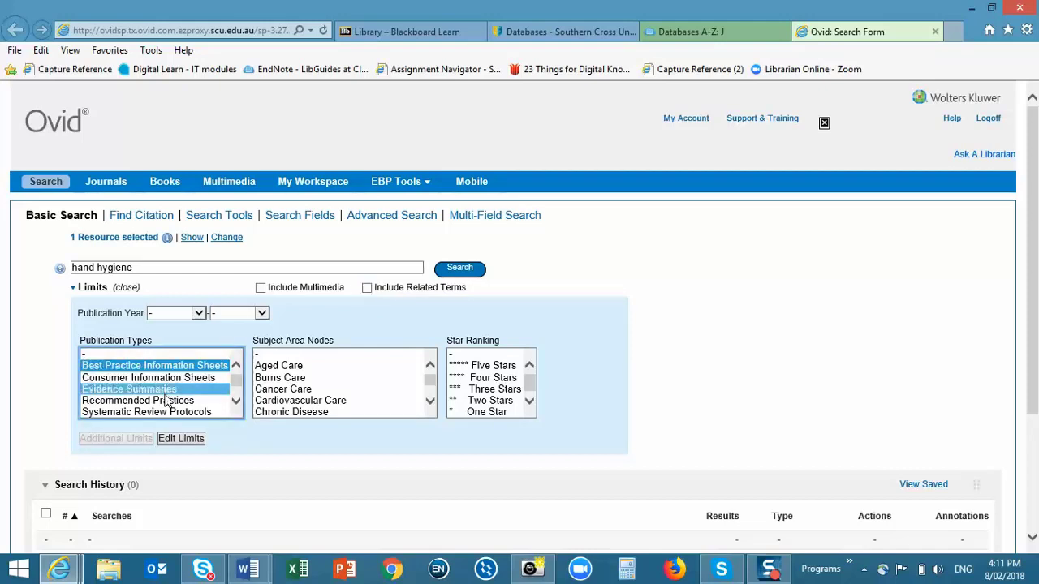
left_click(166, 403, "ctrl")
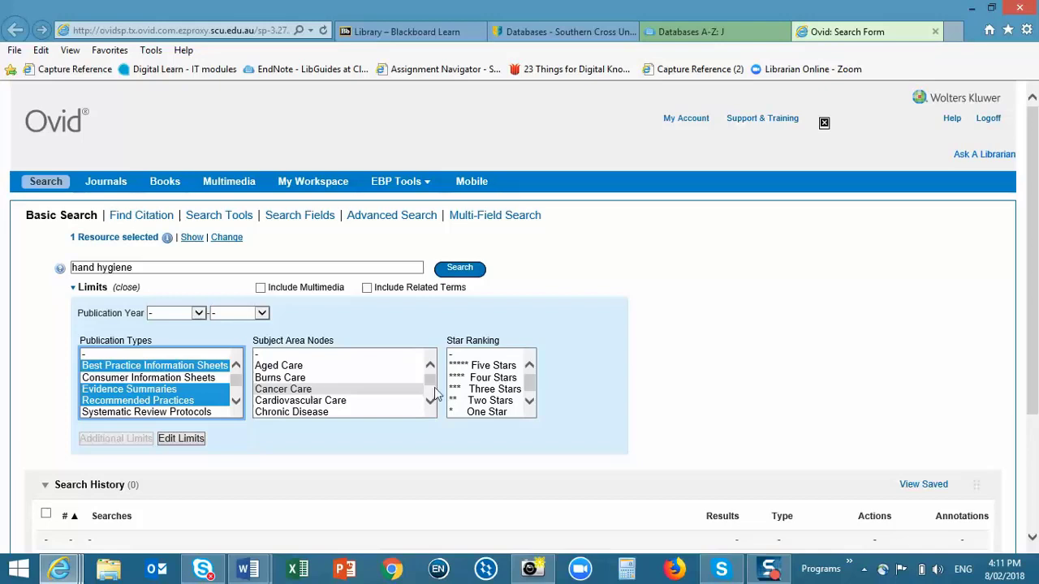
left_click(485, 367)
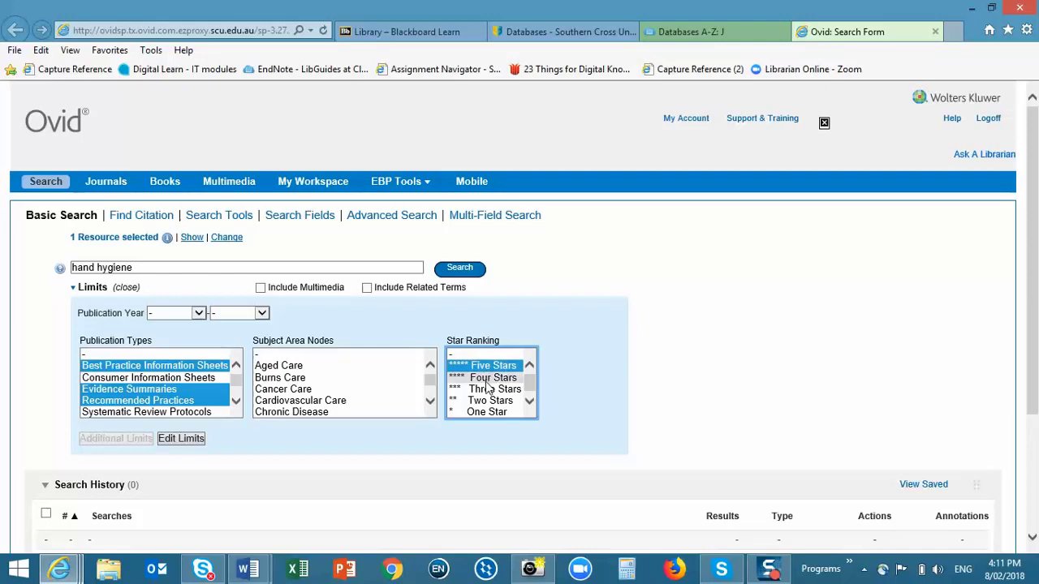
left_click(490, 378, "ctrl")
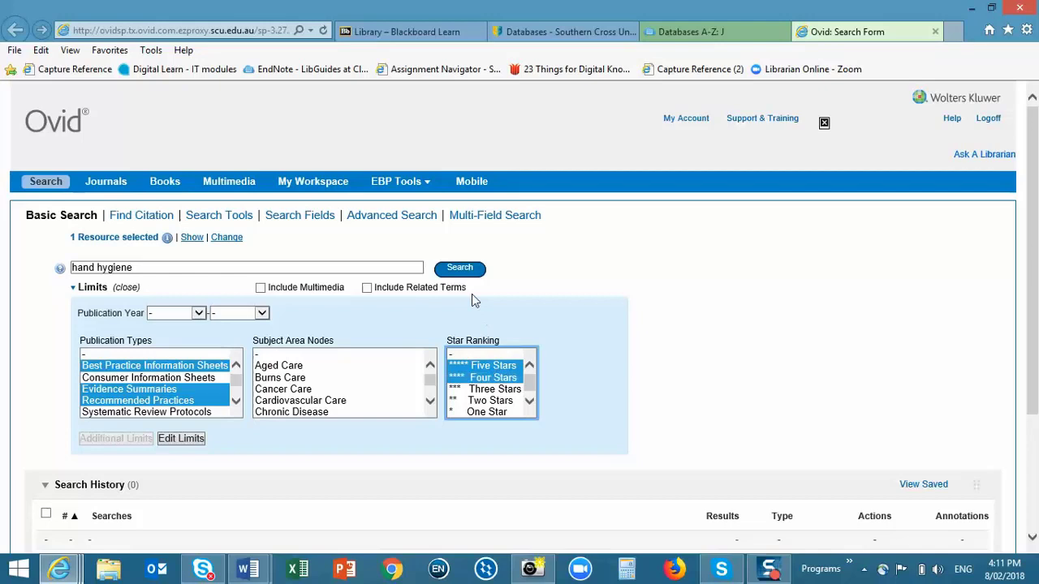
left_click(460, 270)
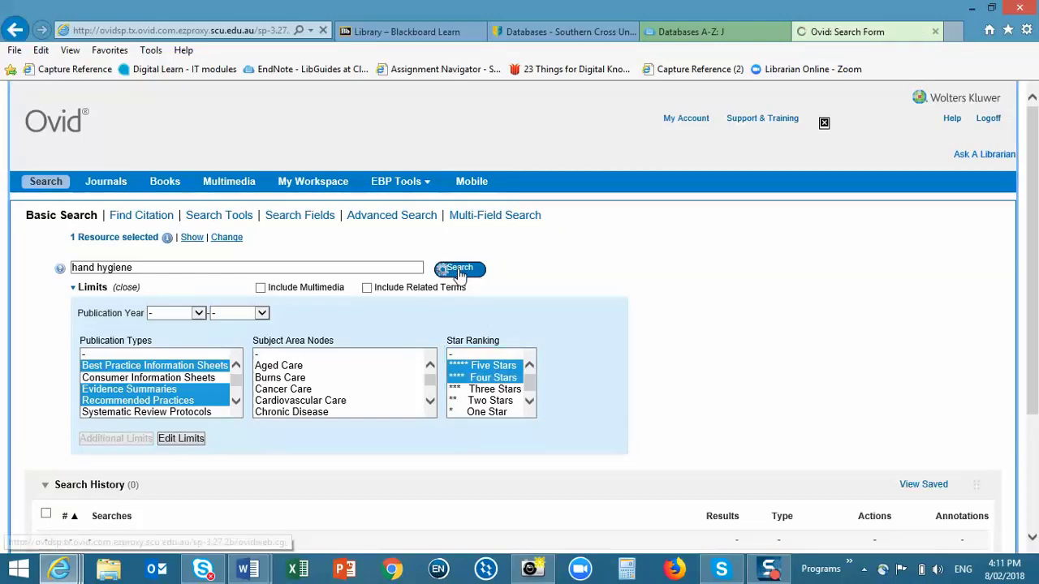
Examine the search history, comparing the hand hygiene search and its limited version and their result counts
scroll(594, 296, "down", 3)
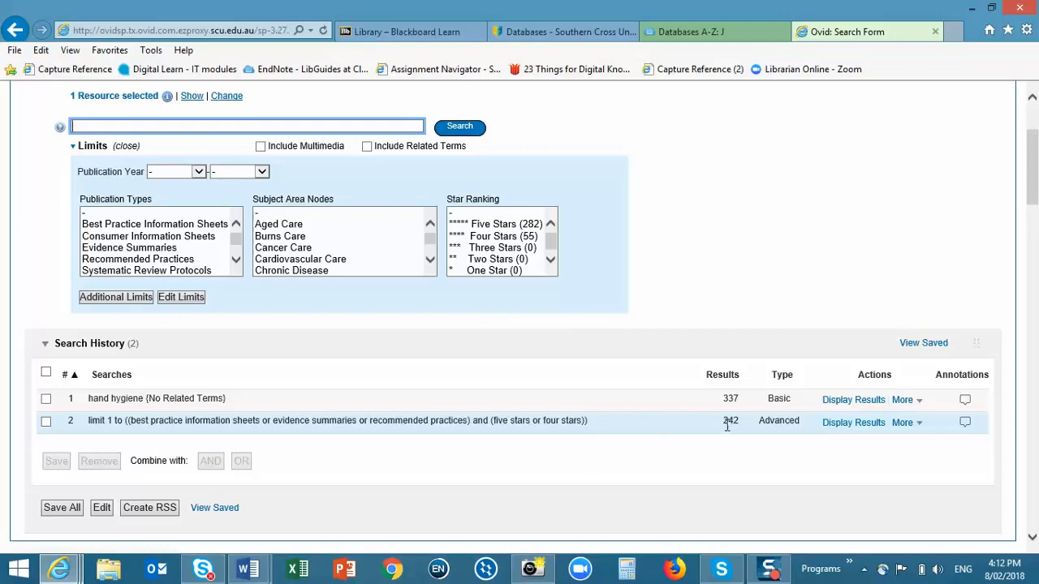
left_click_drag(724, 424, 740, 423)
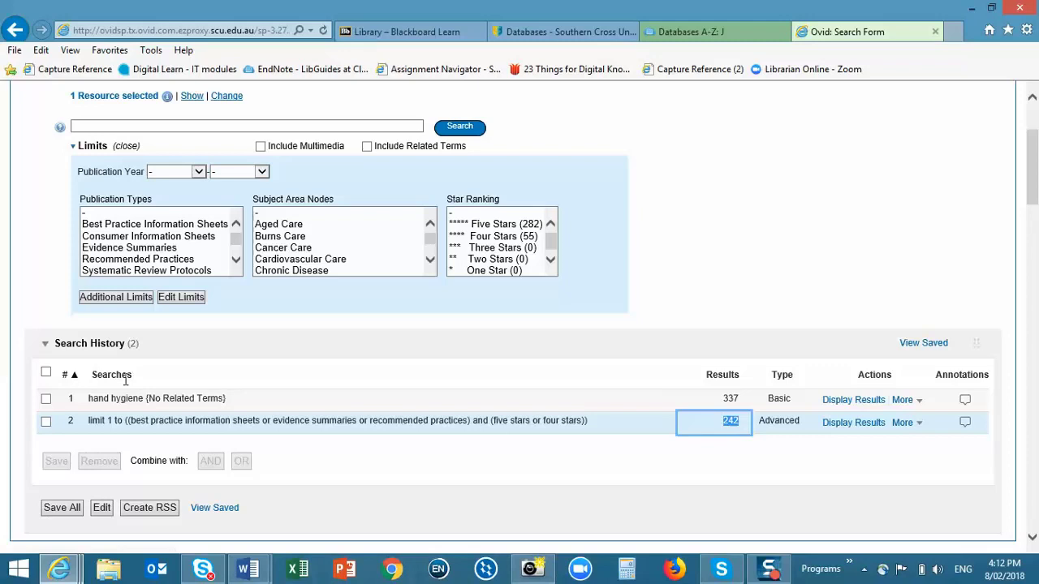
left_click(170, 397)
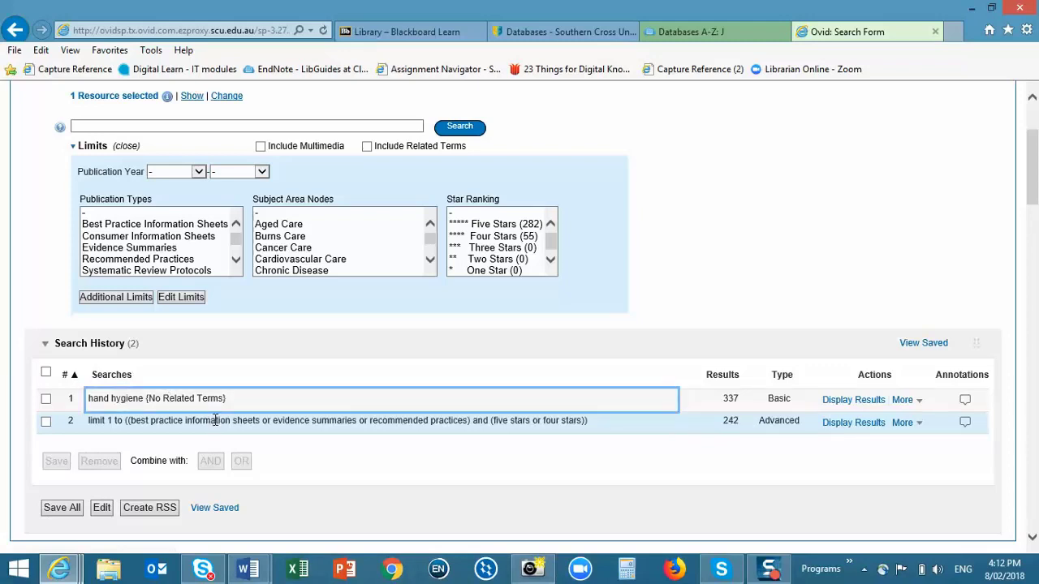
left_click(216, 420)
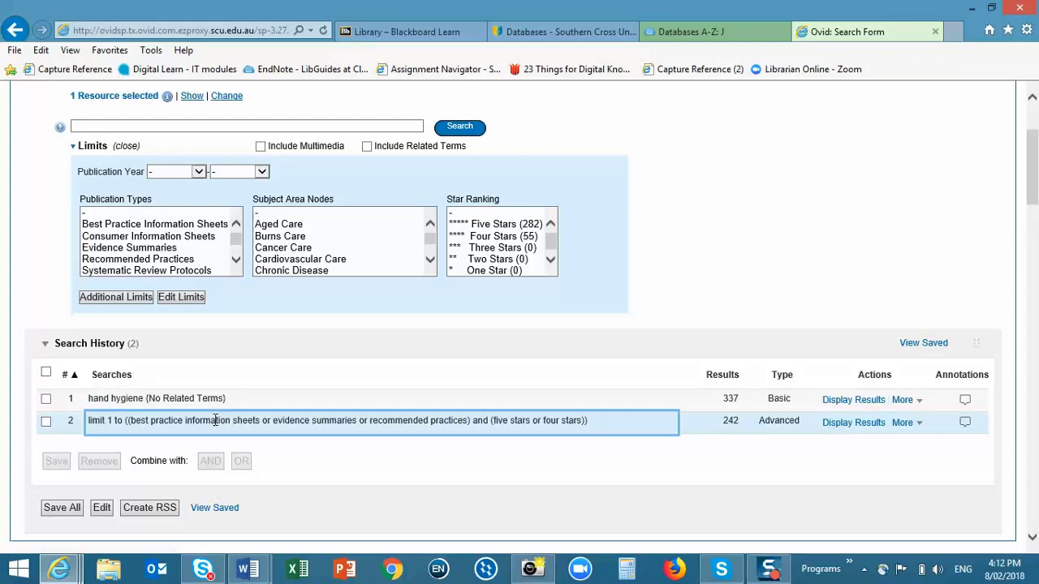
Open the full text of the "Basic Hand Hygiene" recommended practice from the search results
scroll(321, 452, "down", 3)
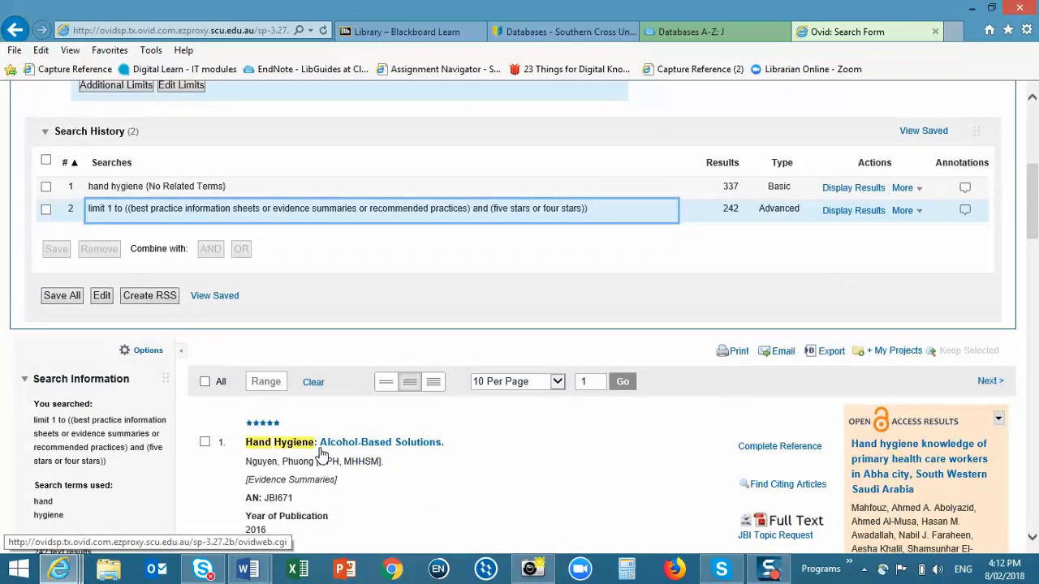
scroll(416, 420, "down", 1)
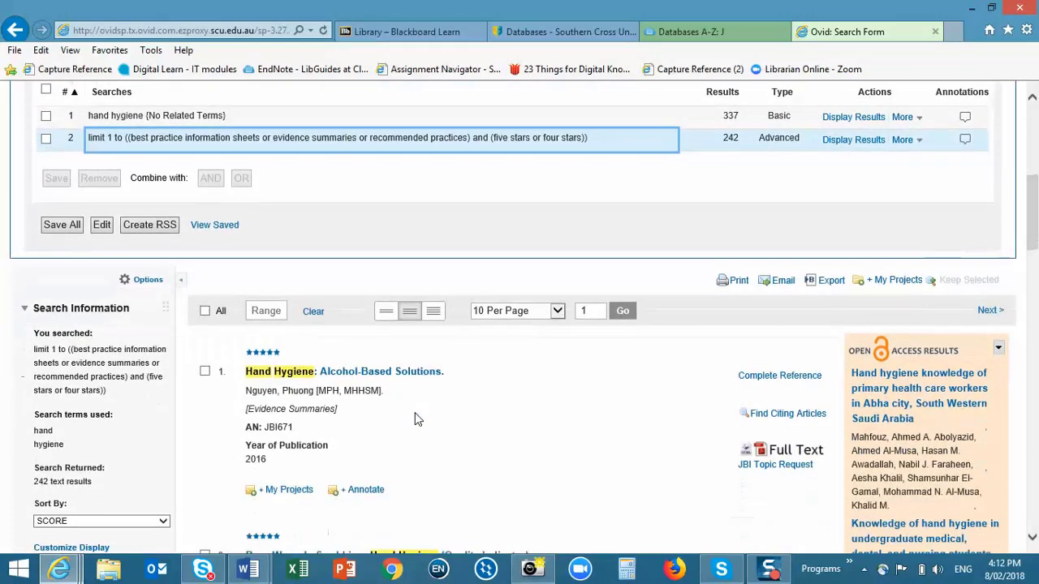
scroll(410, 419, "down", 1)
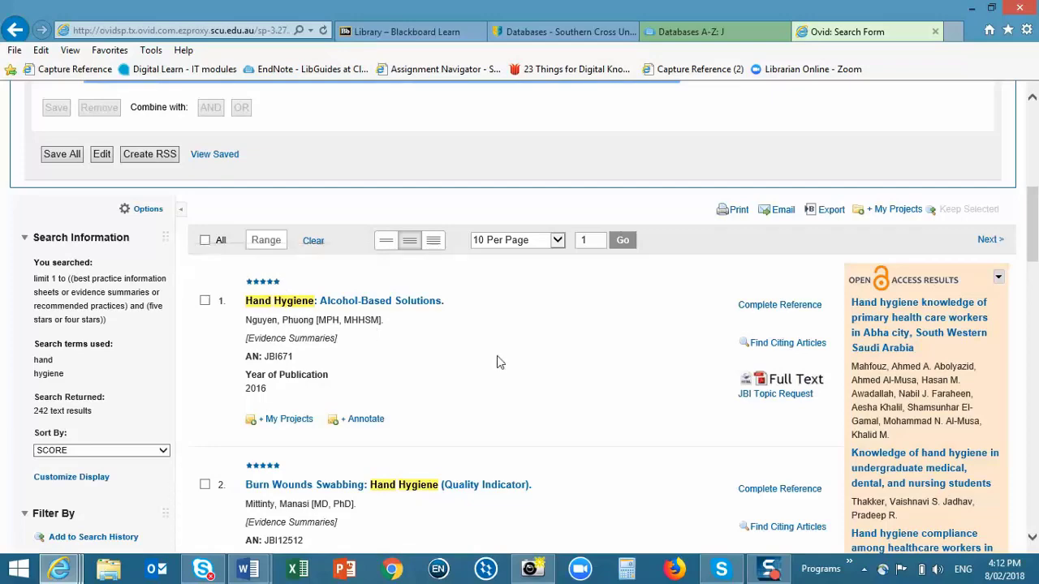
scroll(499, 366, "down", 5)
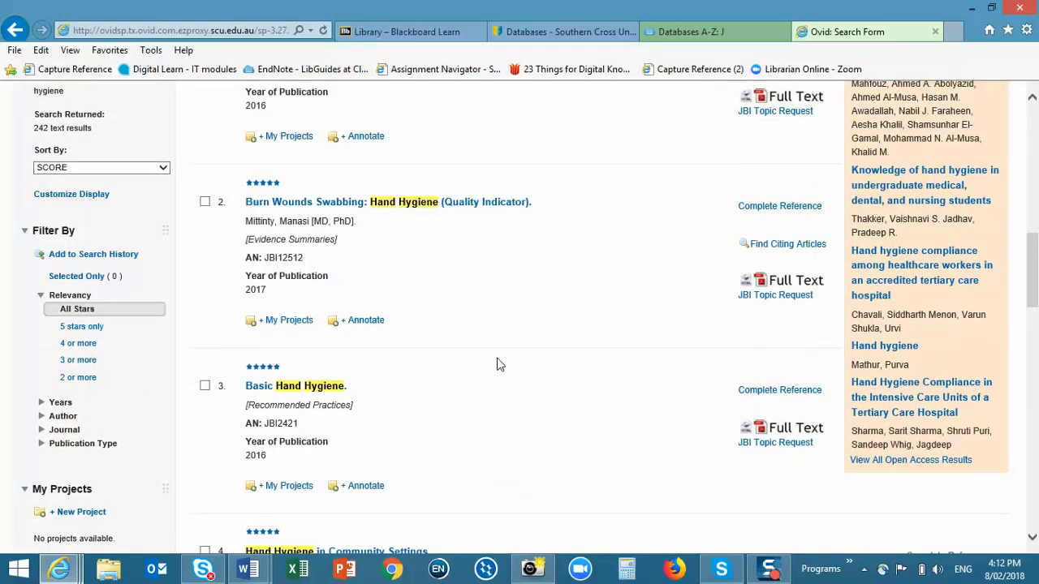
left_click(295, 321)
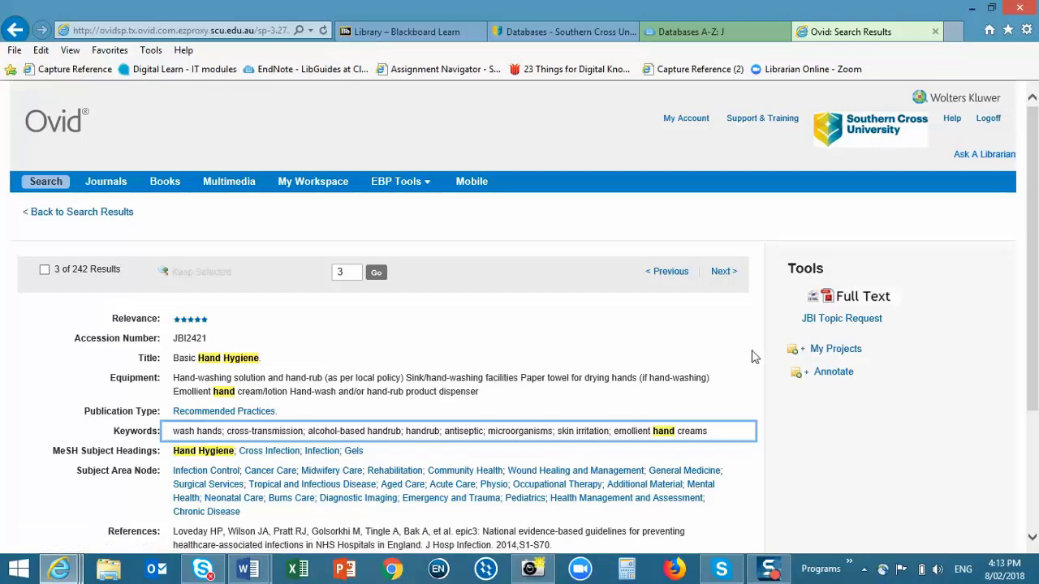
left_click(870, 298)
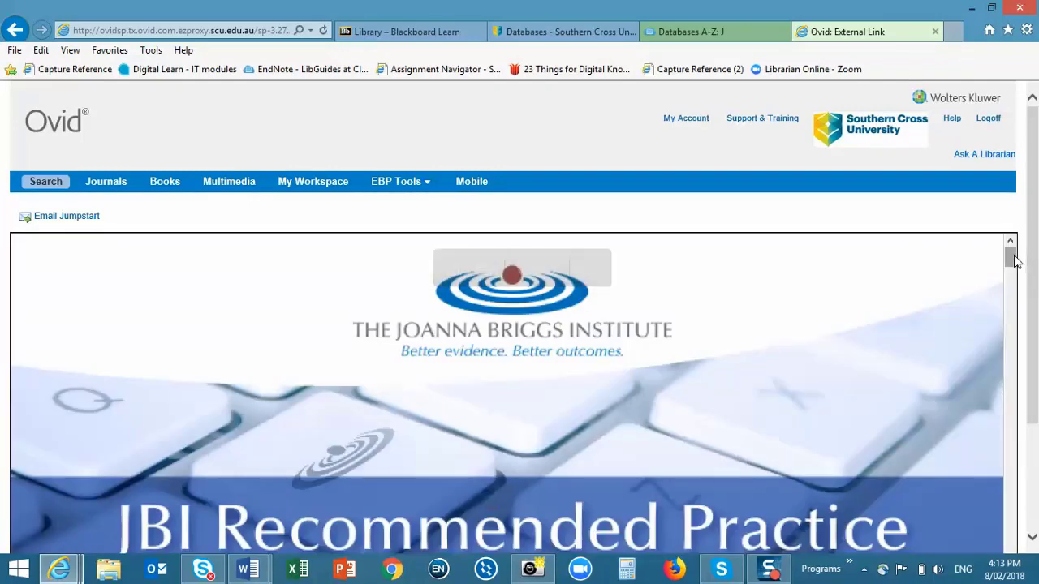
Highlight the year in the Basic Hand Hygiene document's date and find its Hand Hygiene evidence summary
left_click_drag(1013, 260, 1015, 278)
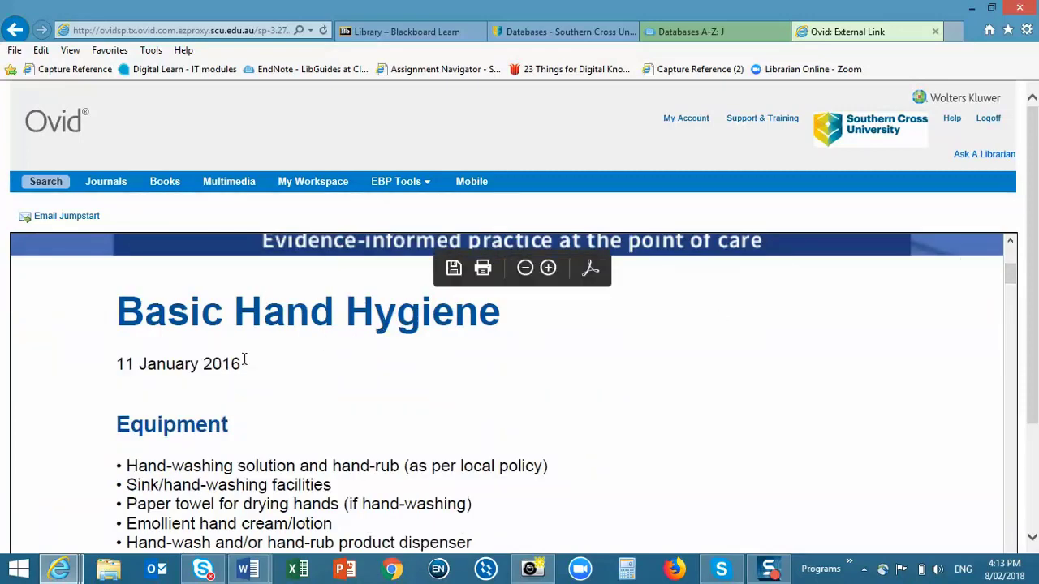
left_click_drag(241, 361, 208, 359)
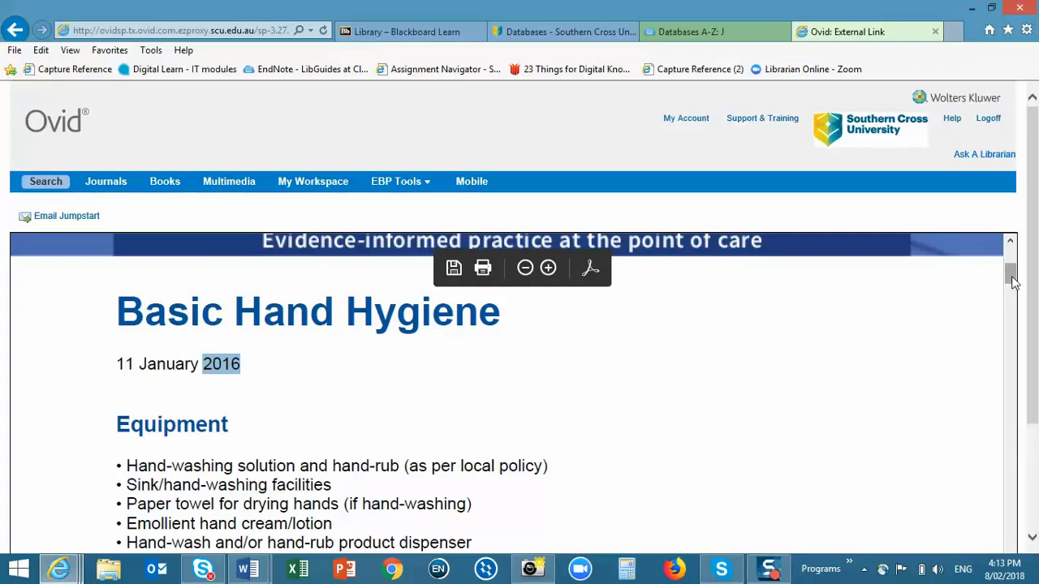
left_click_drag(1012, 276, 1027, 399)
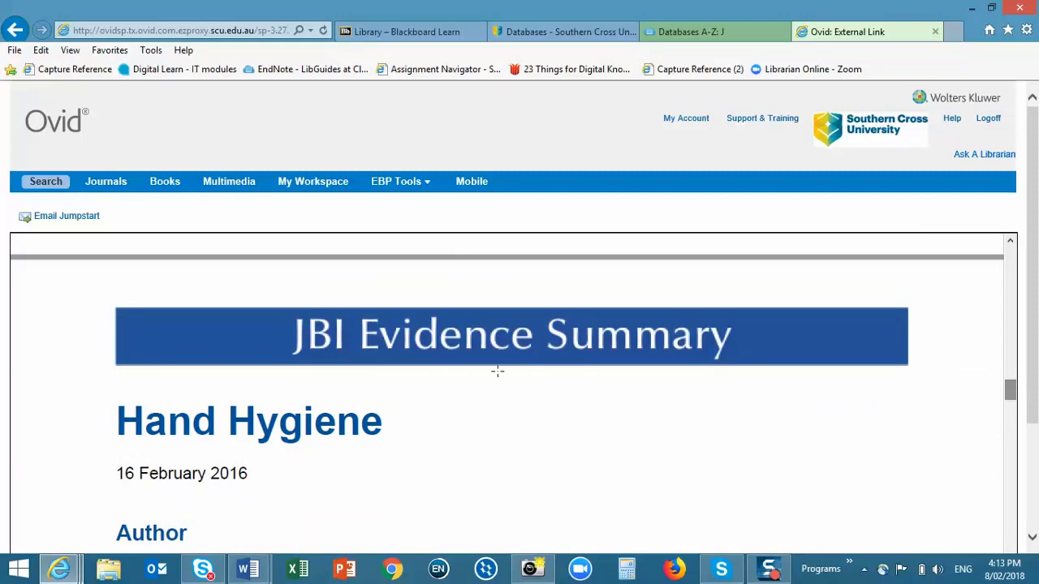
mouse_move(450, 344)
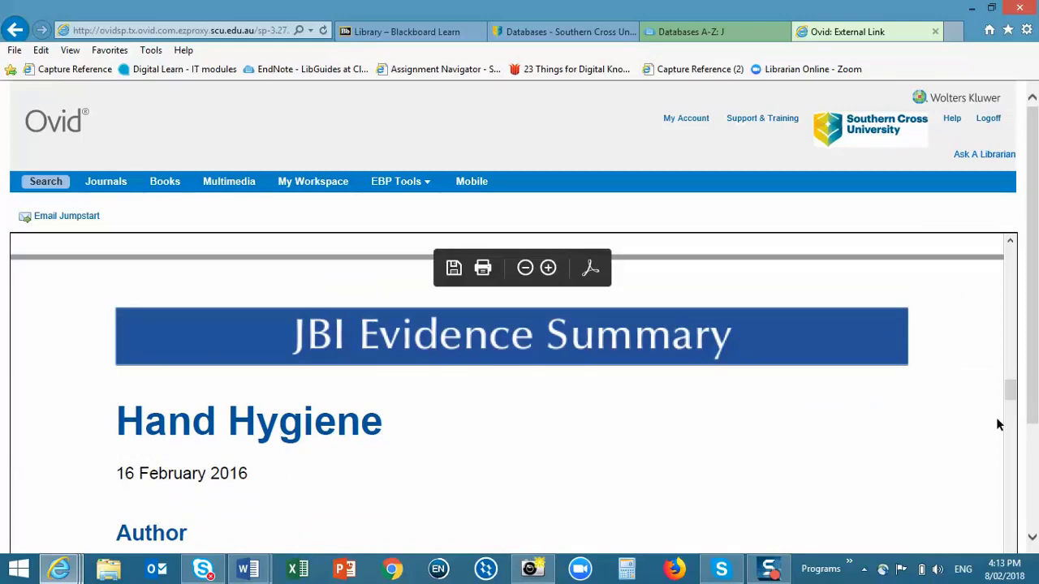
Highlight the finding on the systematic review of four randomized controlled trials and the evidence level of the alcohol handrub statement
left_click_drag(1010, 390, 1012, 422)
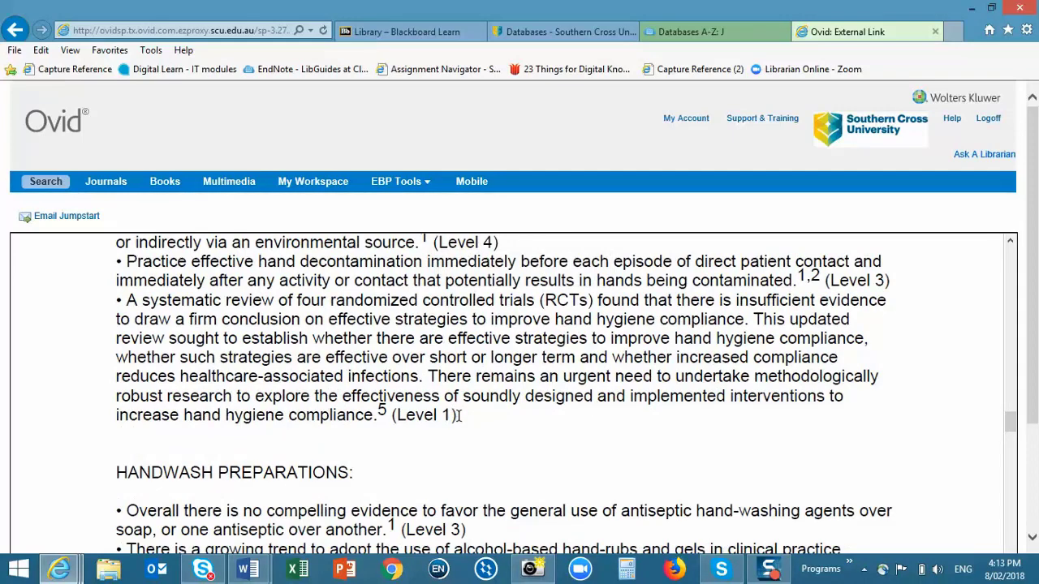
left_click_drag(459, 415, 137, 302)
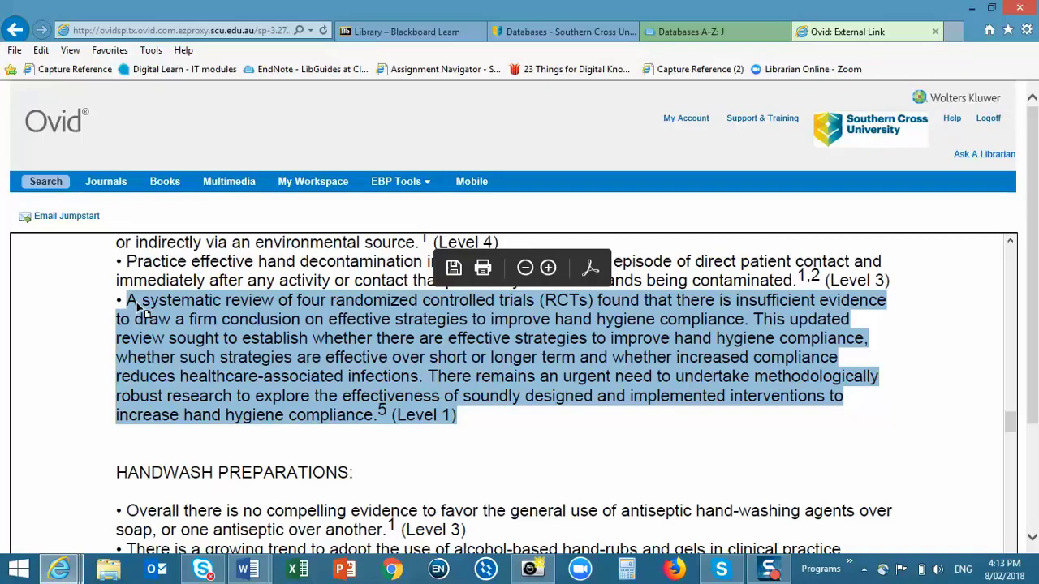
left_click_drag(1010, 422, 1012, 486)
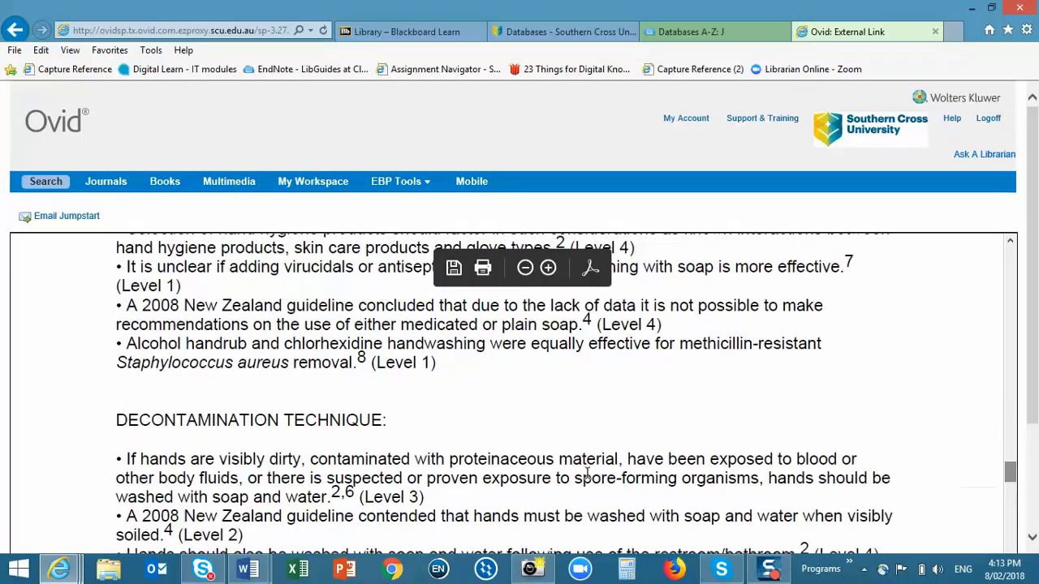
left_click_drag(438, 363, 380, 365)
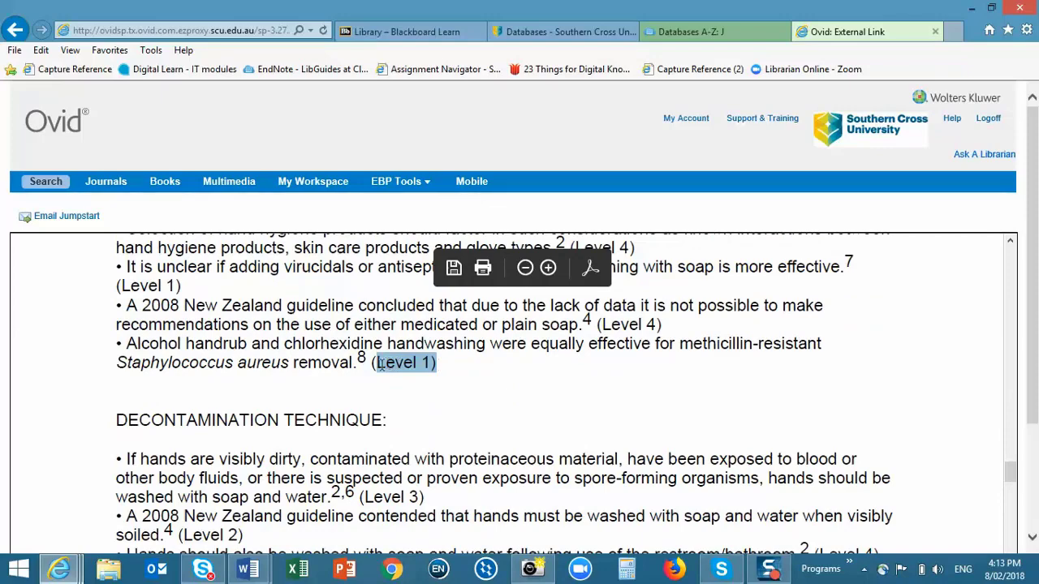
left_click_drag(1013, 472, 1012, 529)
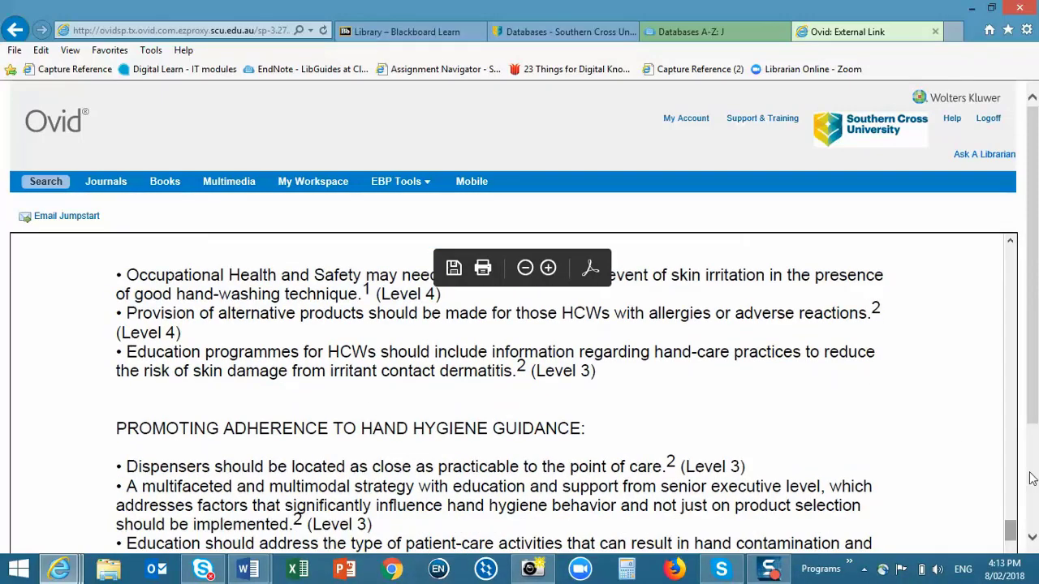
Highlight the alcohol-based hand-rub entry and its grade under Best Practice Recommendations, and go back from the document
left_click_drag(1035, 321, 1010, 479)
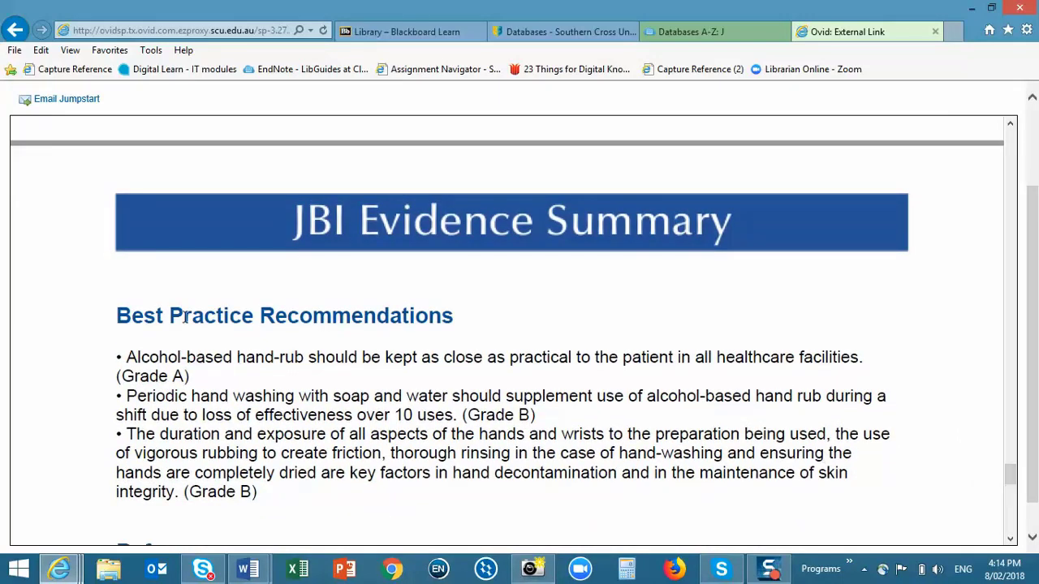
left_click_drag(192, 393, 96, 365)
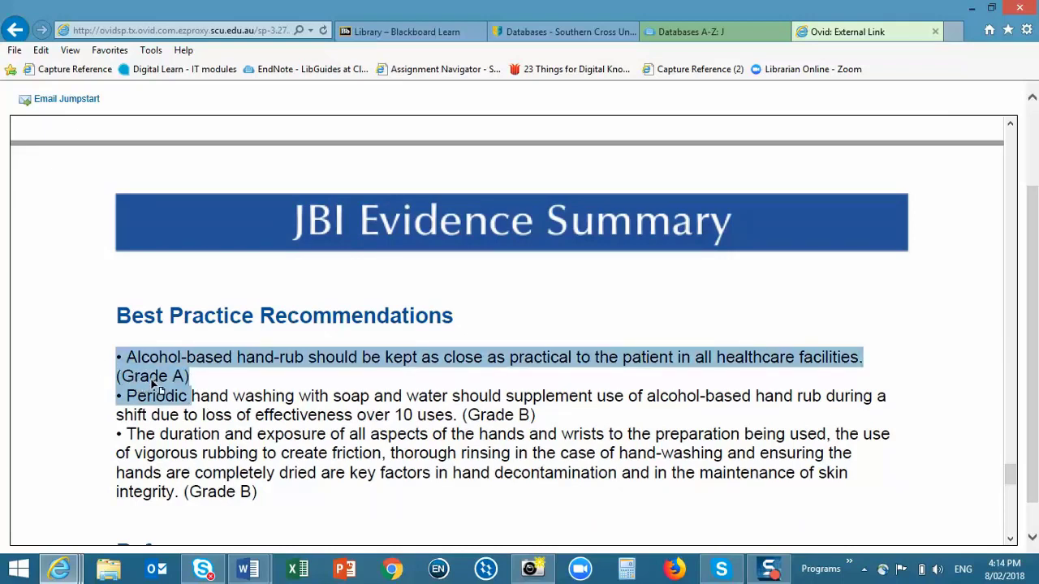
left_click(16, 33)
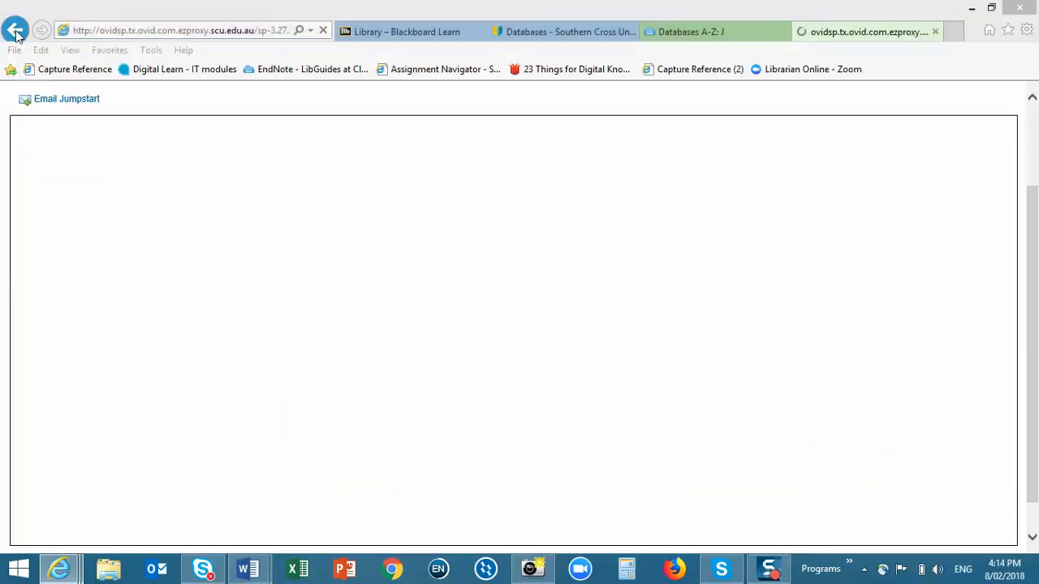
Return to the search form, open the selected resource's database guide and review the JBI Levels of Evidence and Grades of Recommendation
left_click(15, 34)
left_click(42, 31)
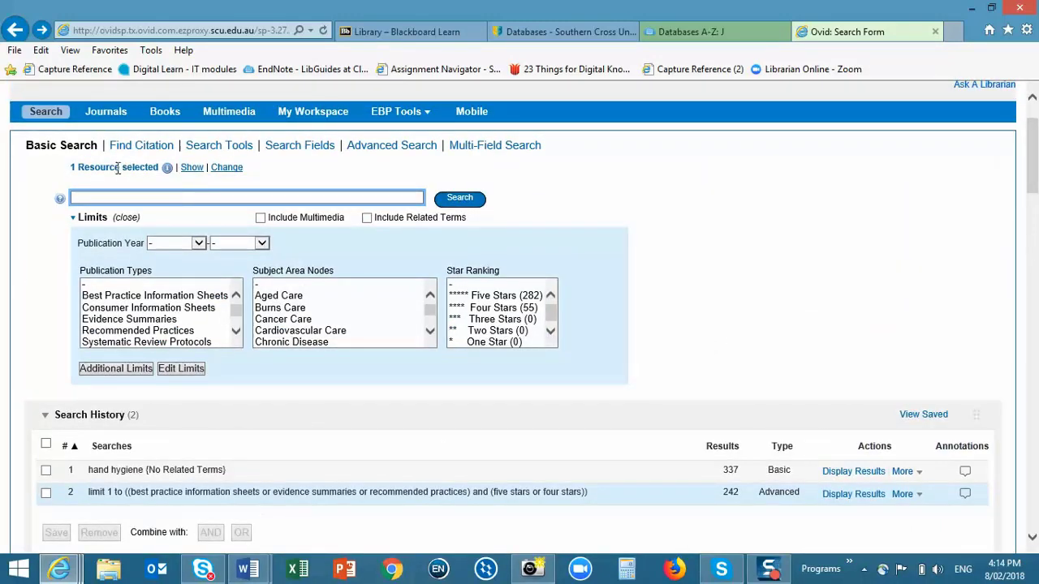
left_click(167, 170)
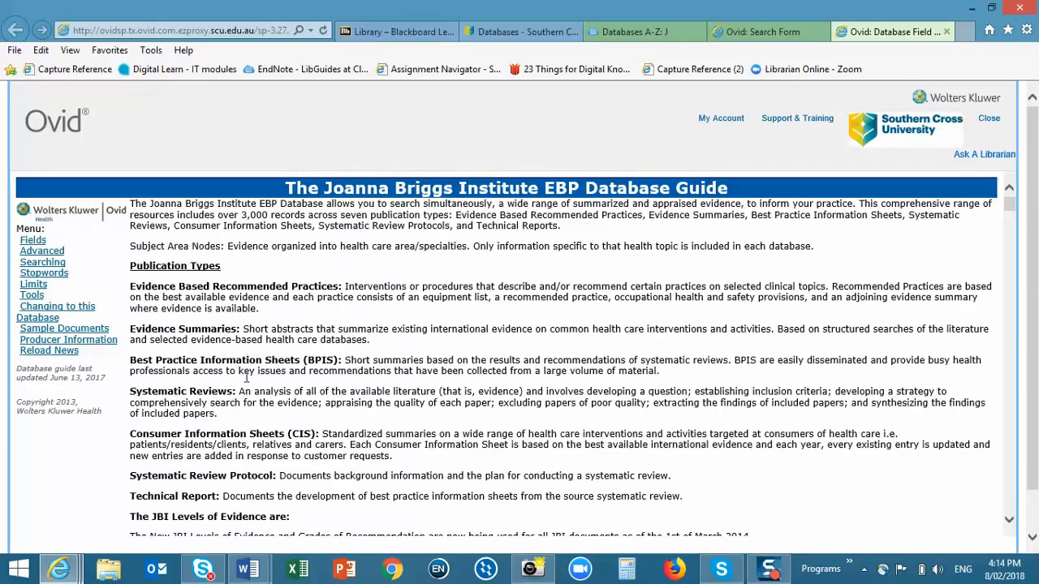
scroll(406, 424, "down", 3)
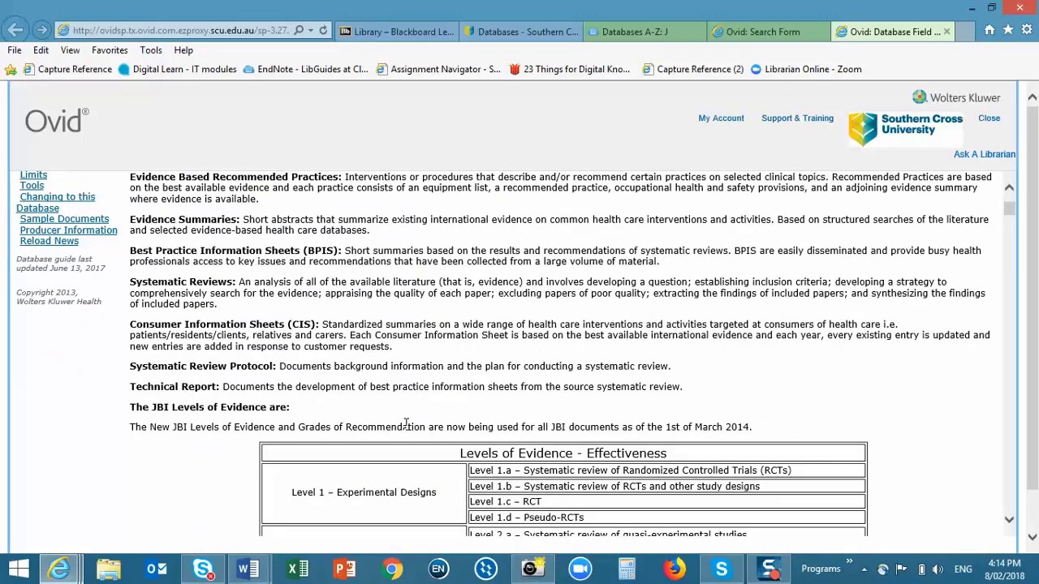
scroll(406, 424, "down", 3)
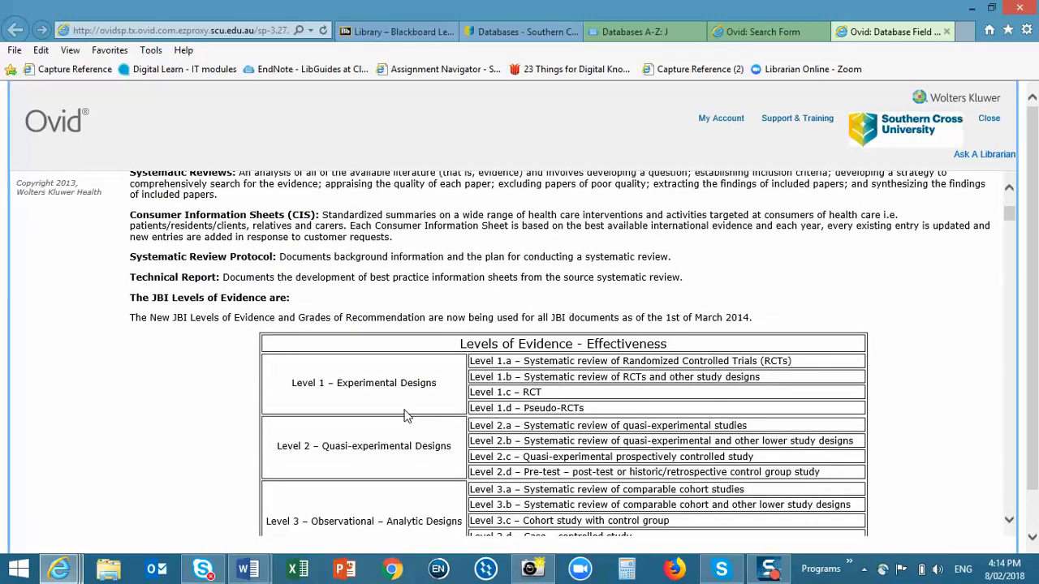
scroll(460, 421, "down", 8)
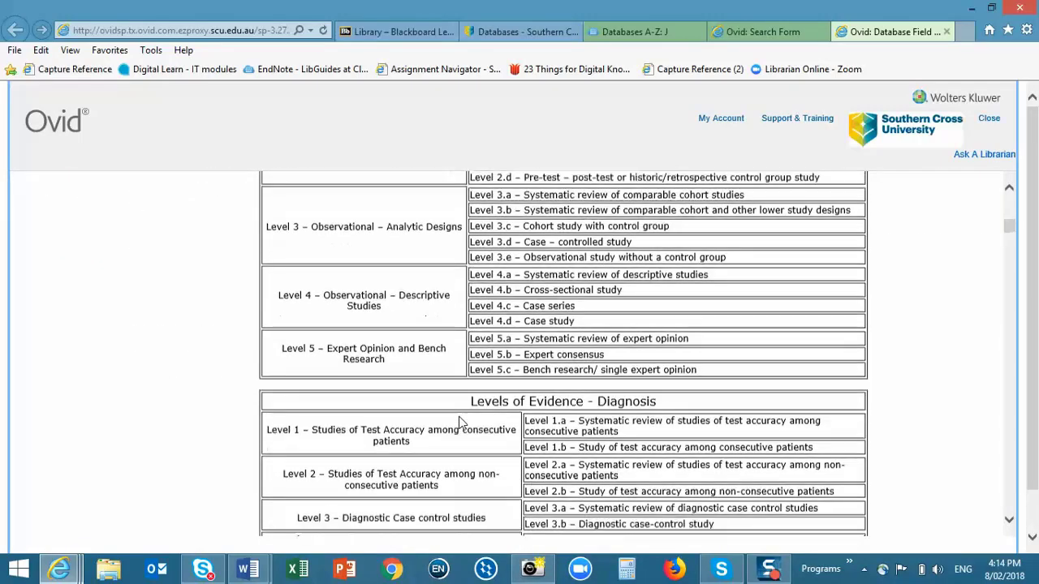
scroll(460, 421, "down", 20)
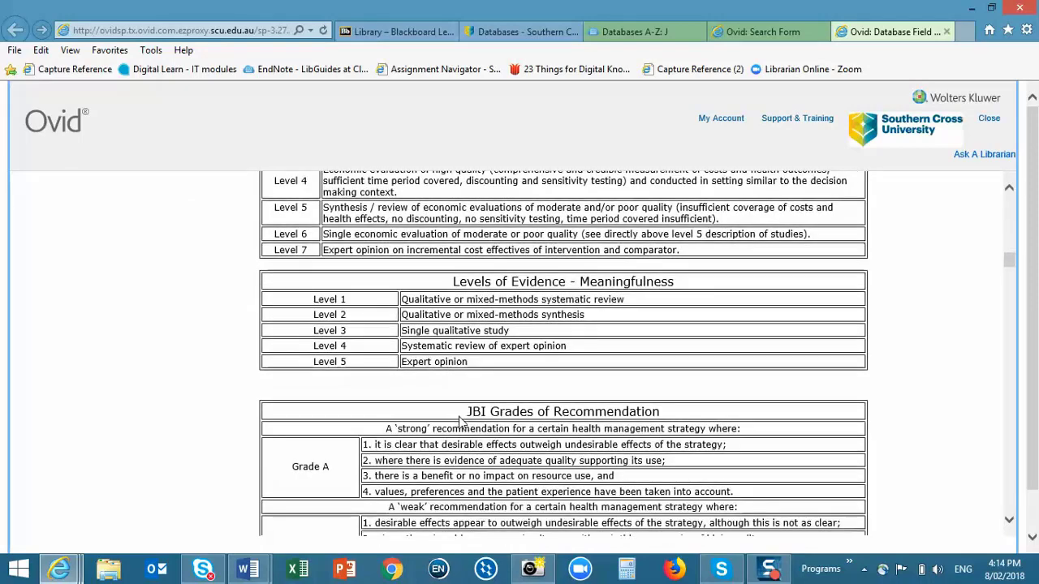
scroll(460, 421, "down", 3)
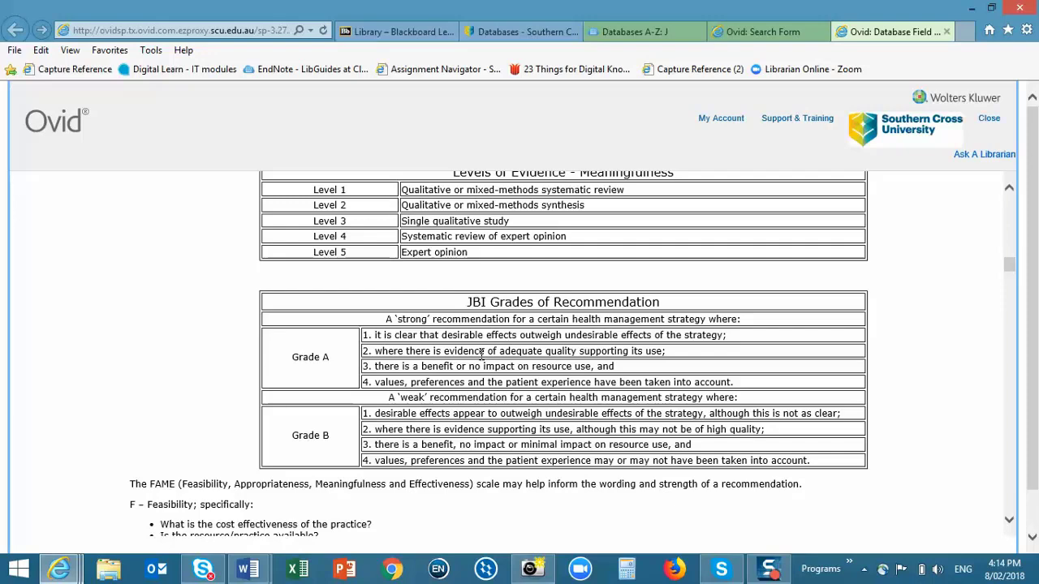
Return to the Ovid search form and enter "hand hygiene" as the search term with related terms included
left_click(755, 33)
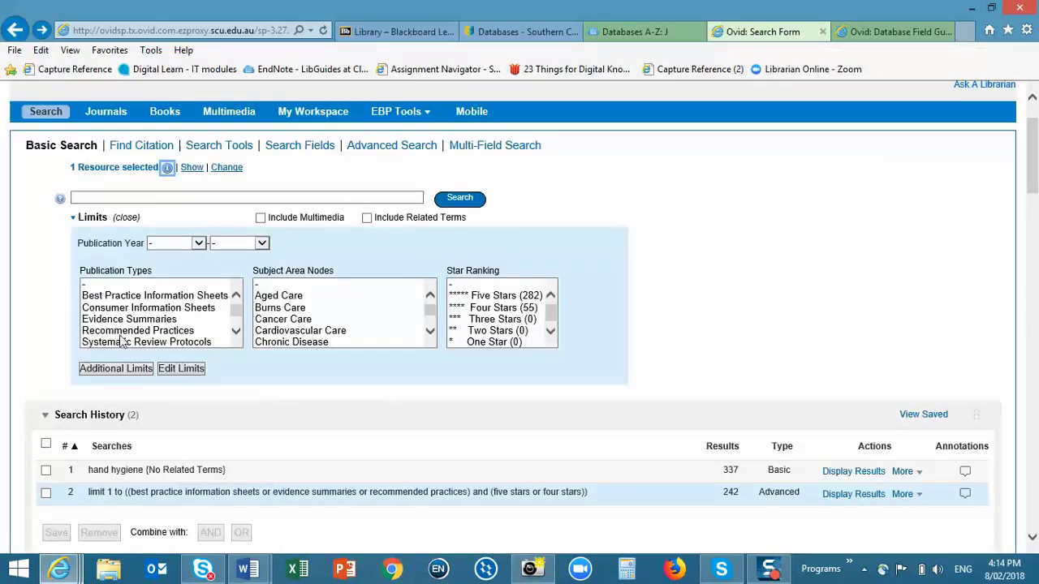
left_click(143, 203)
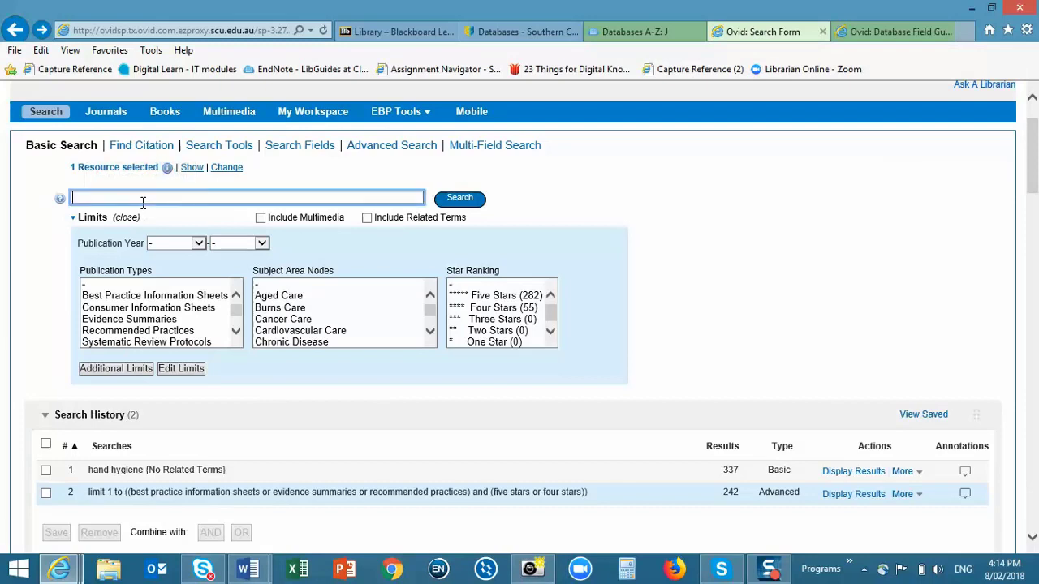
type("hand hygiene")
left_click(367, 218)
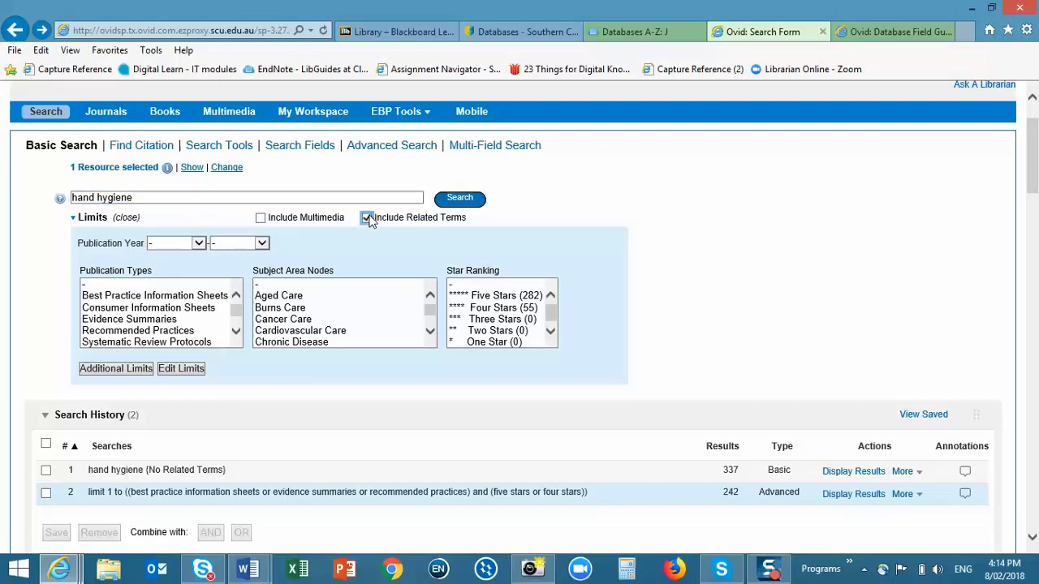
Run the hand hygiene search limited to Best Practice Information Sheets, Evidence Summaries and Recommended Practices with five or four stars
left_click(163, 297)
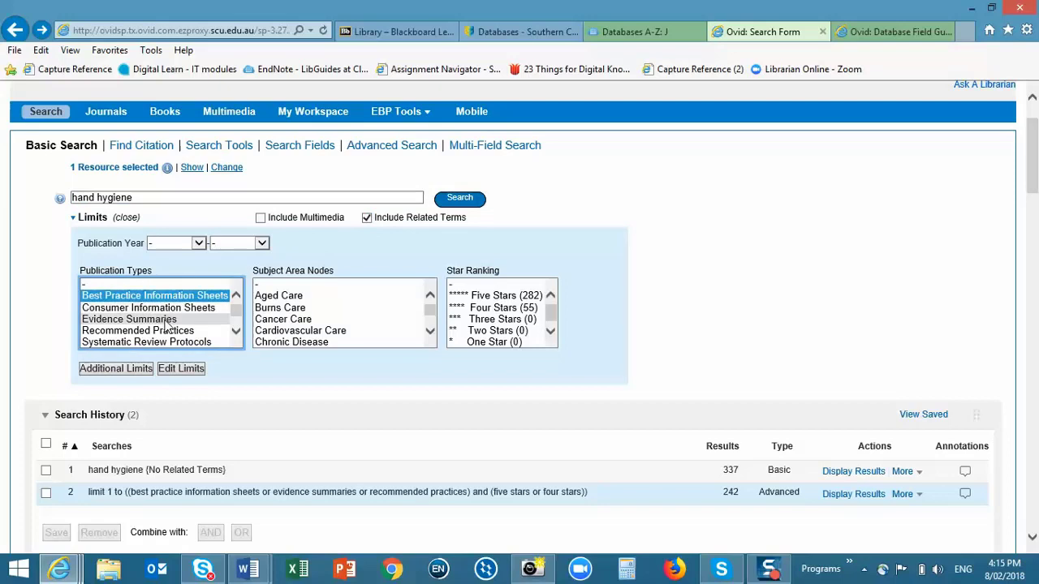
left_click(186, 319, "ctrl")
left_click(207, 332, "ctrl")
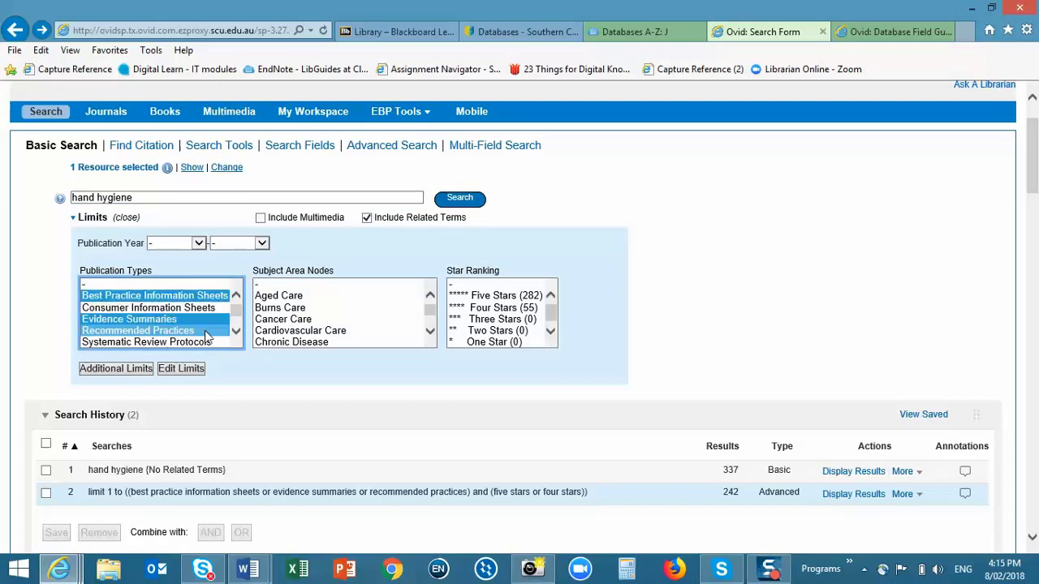
left_click(499, 297)
left_click(501, 309, "ctrl")
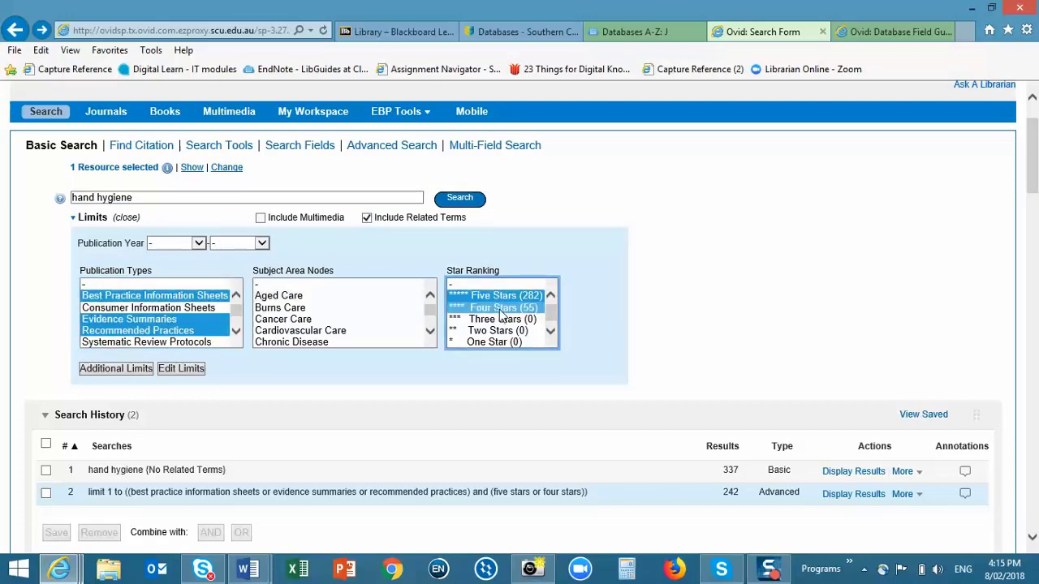
left_click(468, 205)
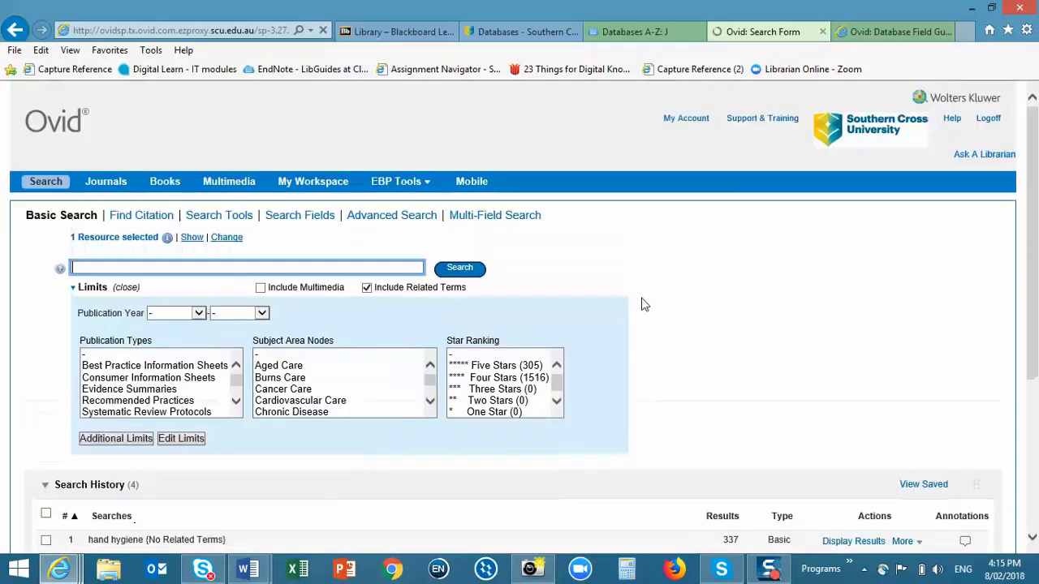
Highlight the limited related-terms search's result count in the search history and examine the search terms used
scroll(634, 325, "down", 3)
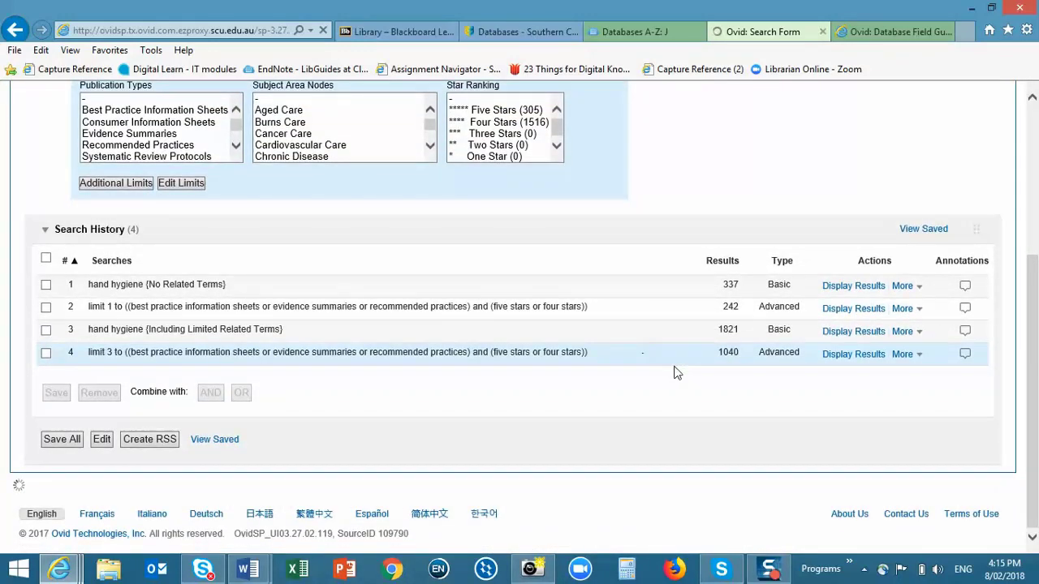
left_click_drag(718, 353, 740, 352)
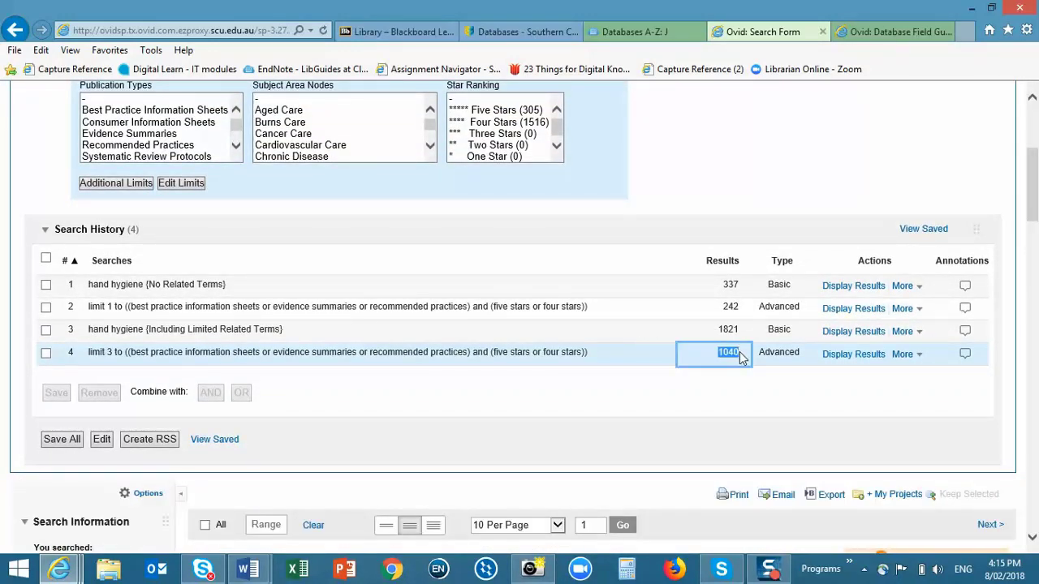
scroll(387, 389, "down", 3)
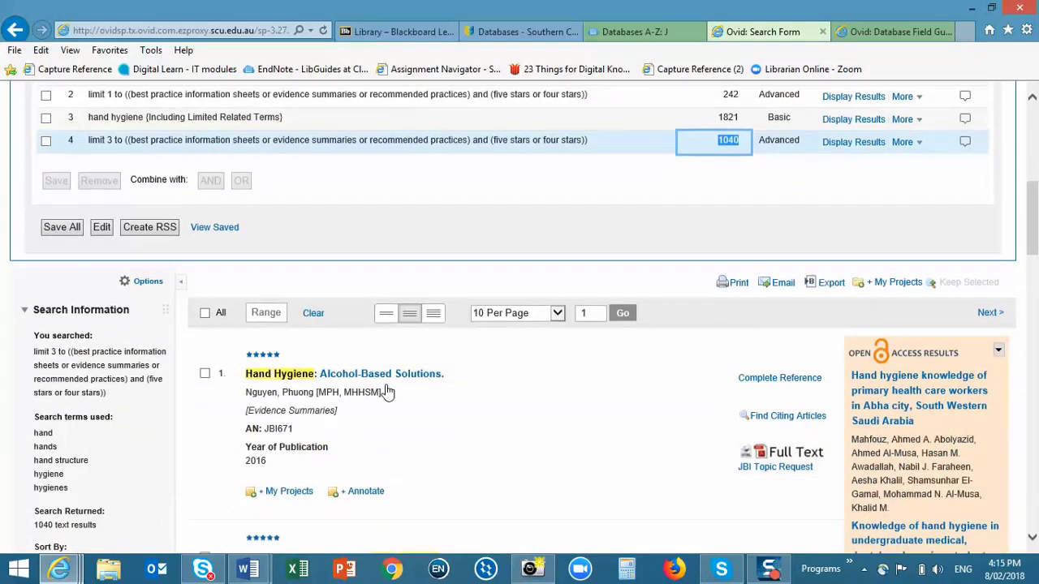
scroll(387, 392, "down", 1)
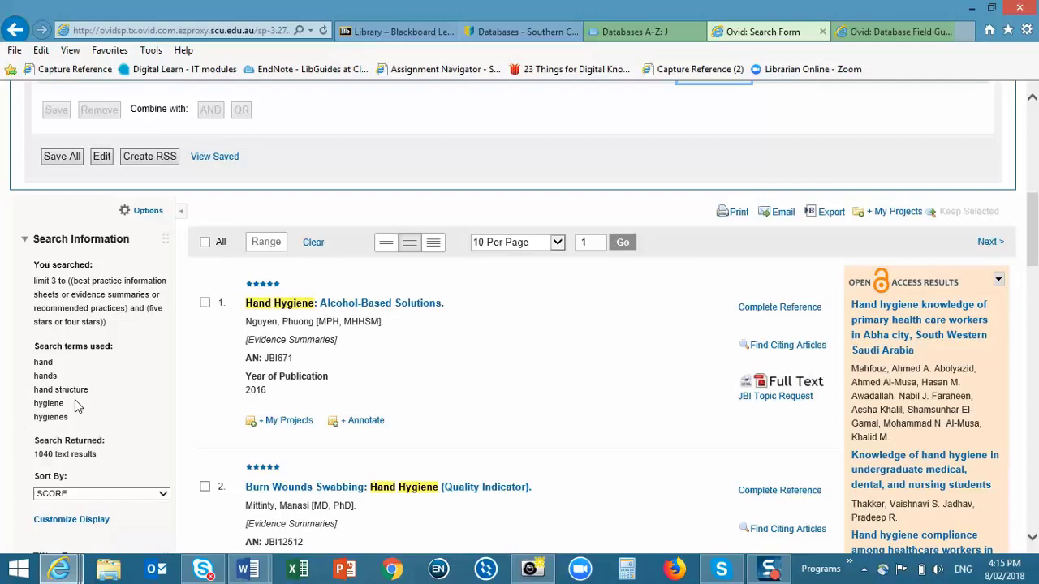
Enter "hand washing" as a new search term and exclude related terms
scroll(449, 415, "up", 10)
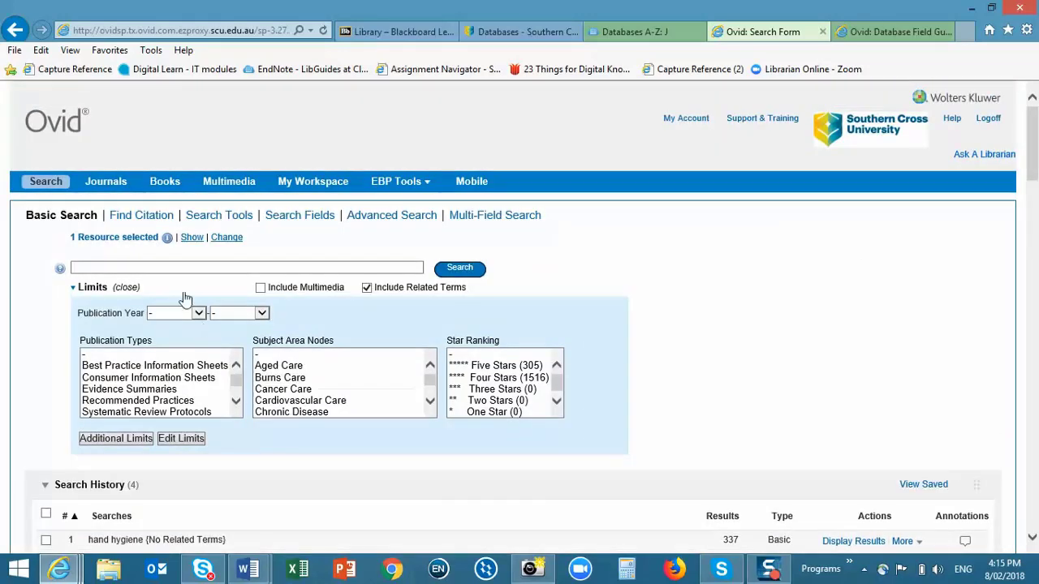
left_click(178, 270)
type("hand washing")
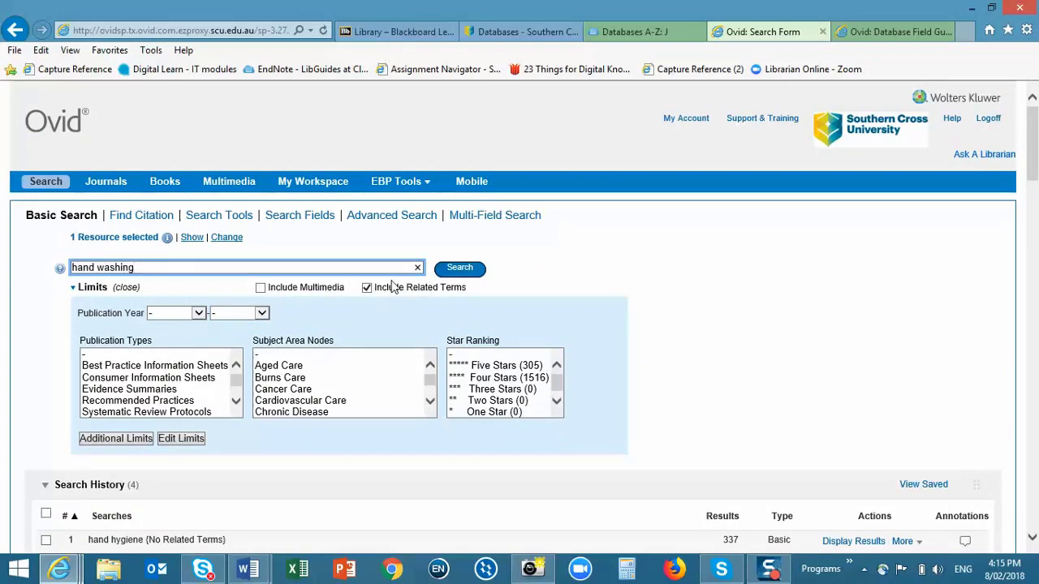
left_click(367, 289)
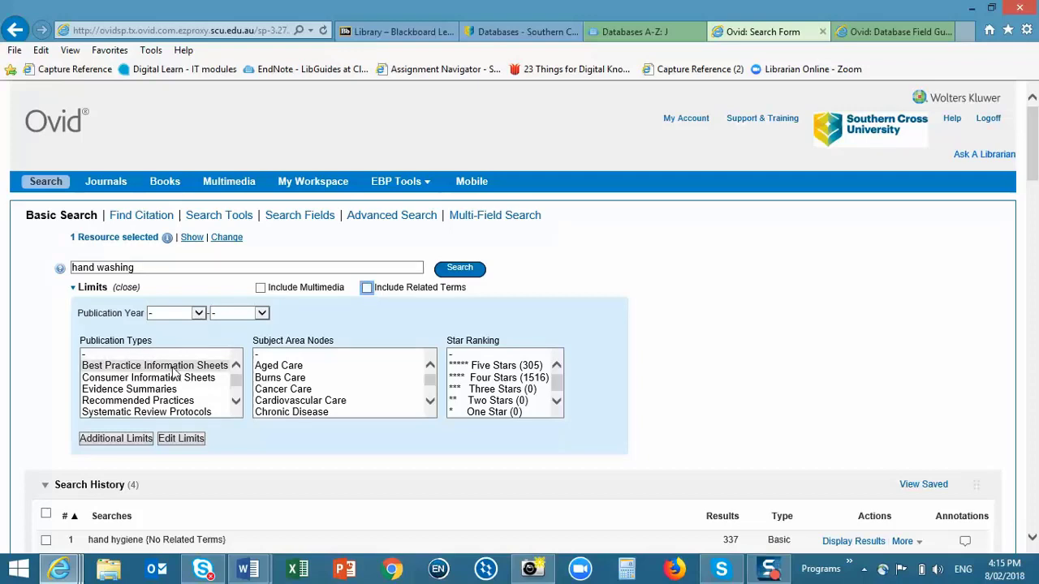
Run the hand washing search limited to Best Practice Information Sheets, Evidence Summaries and Recommended Practices with five or four stars
left_click(146, 366)
left_click(166, 389, "ctrl")
left_click(166, 401, "ctrl")
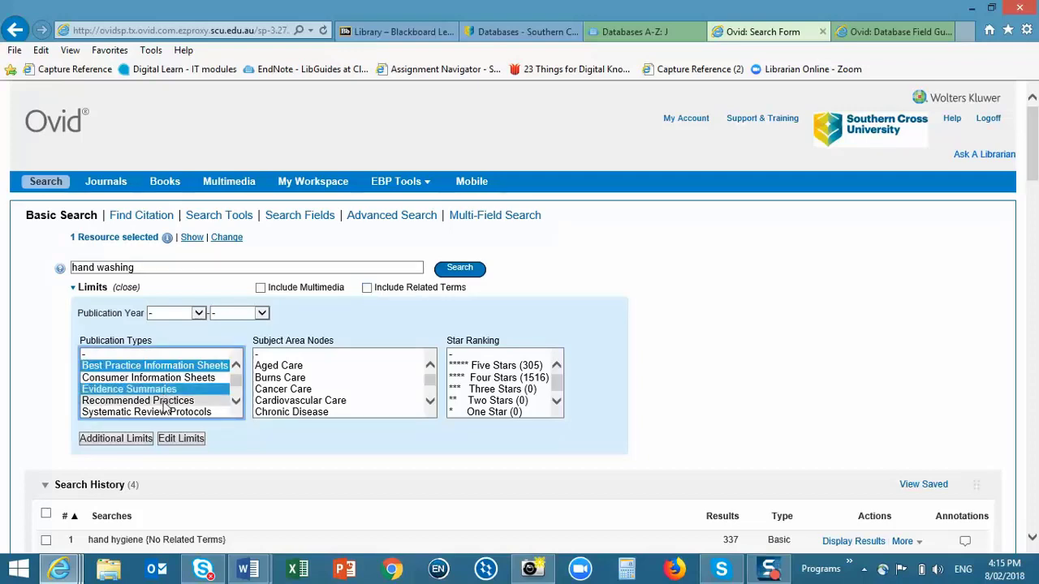
left_click(522, 366)
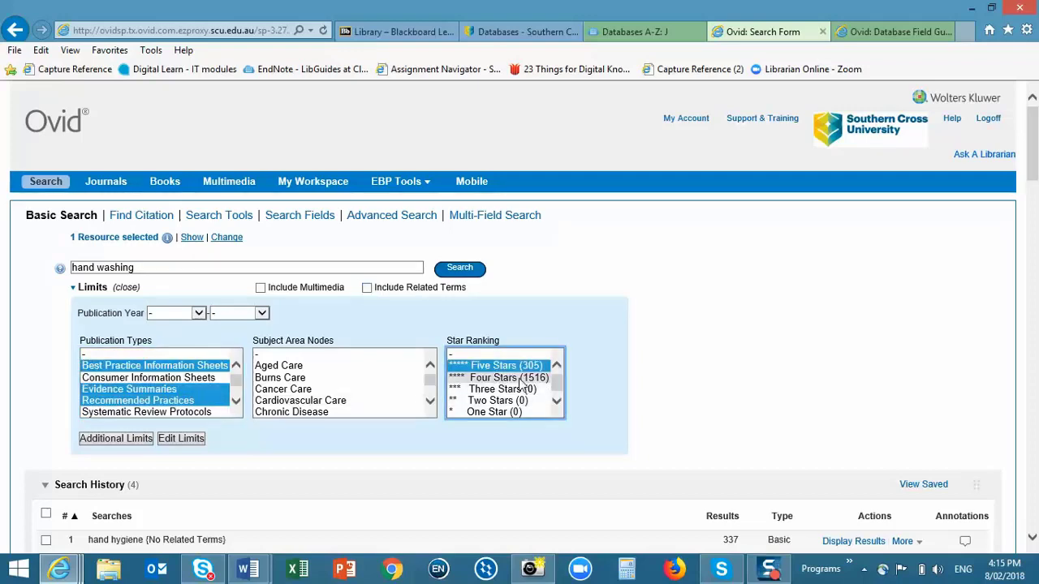
left_click(521, 378, "ctrl")
left_click(455, 274)
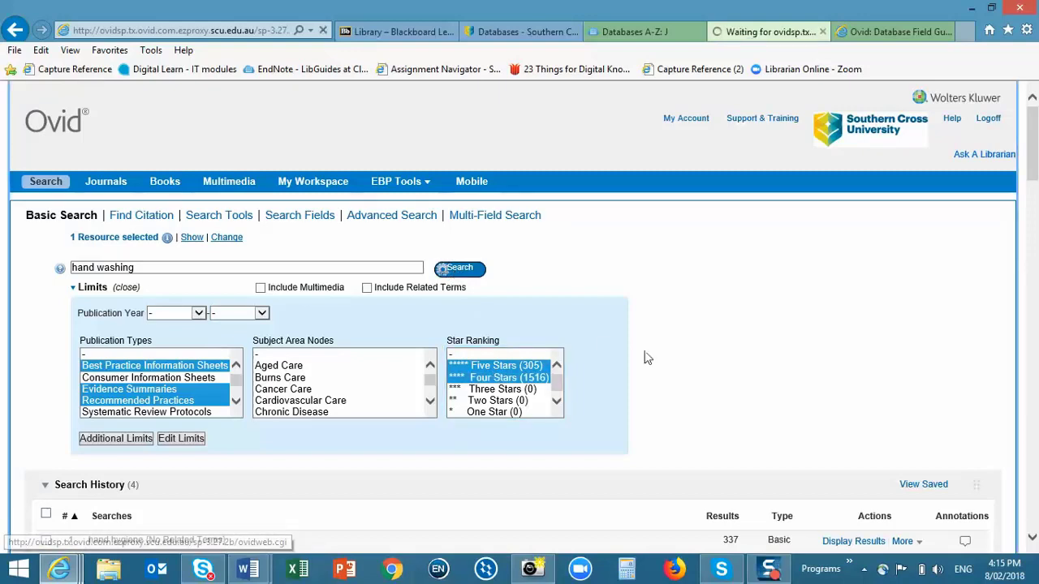
Highlight the result count of the limited hand washing search and look through the publications in its results list
scroll(671, 372, "down", 3)
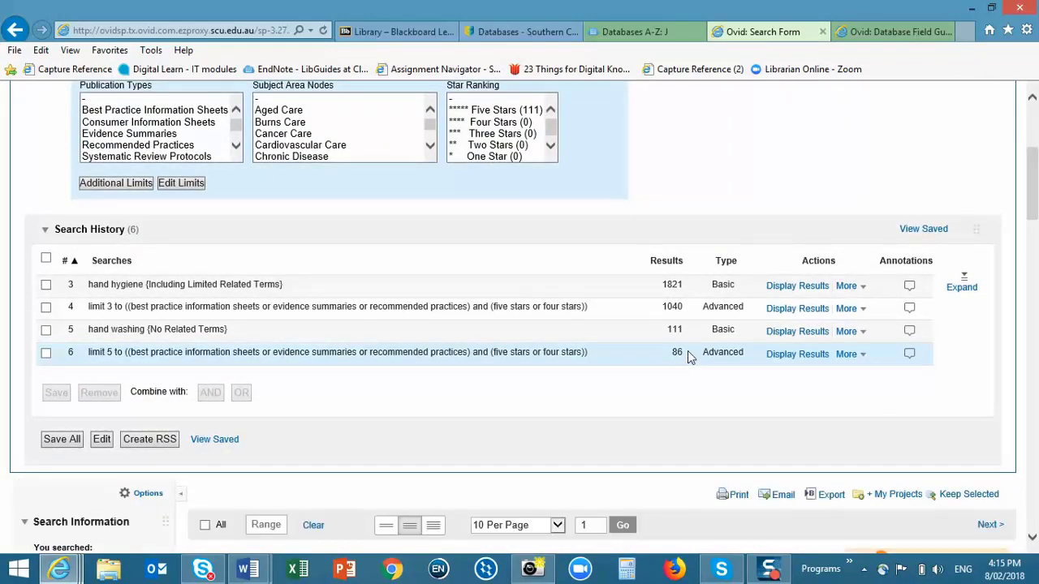
double_click(676, 353)
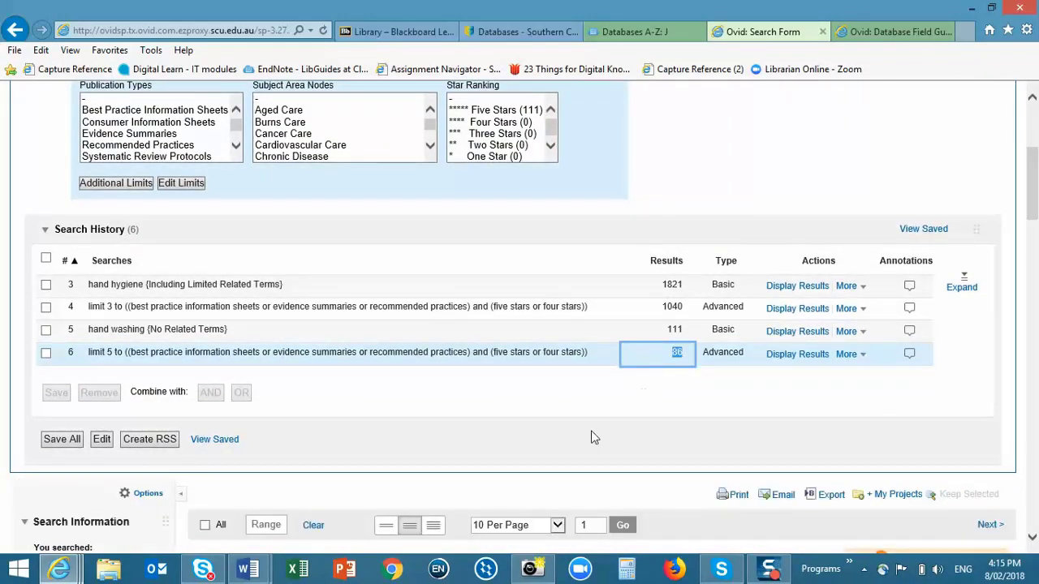
scroll(583, 417, "down", 2)
scroll(581, 420, "down", 3)
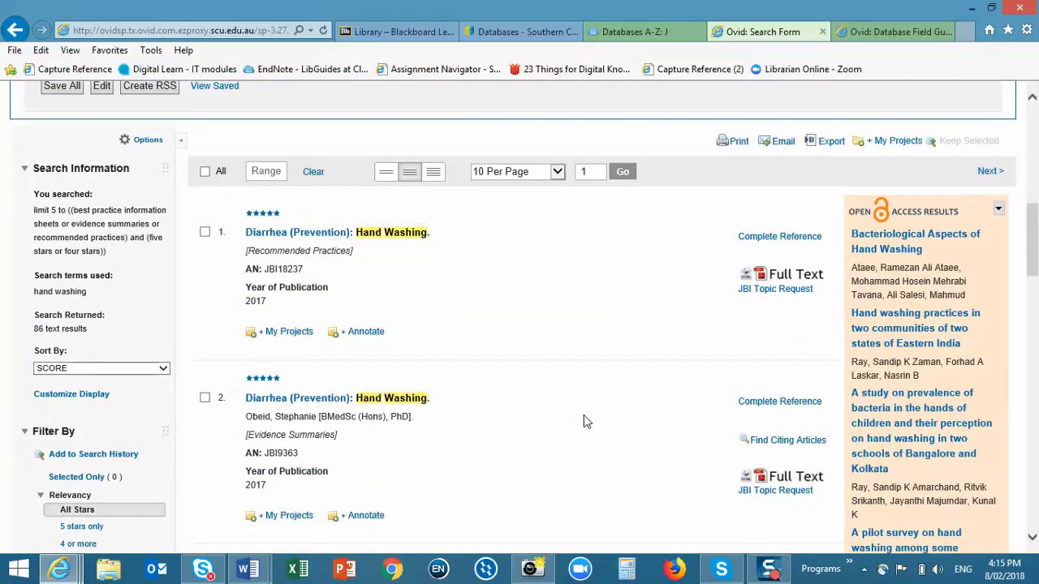
scroll(584, 422, "down", 2)
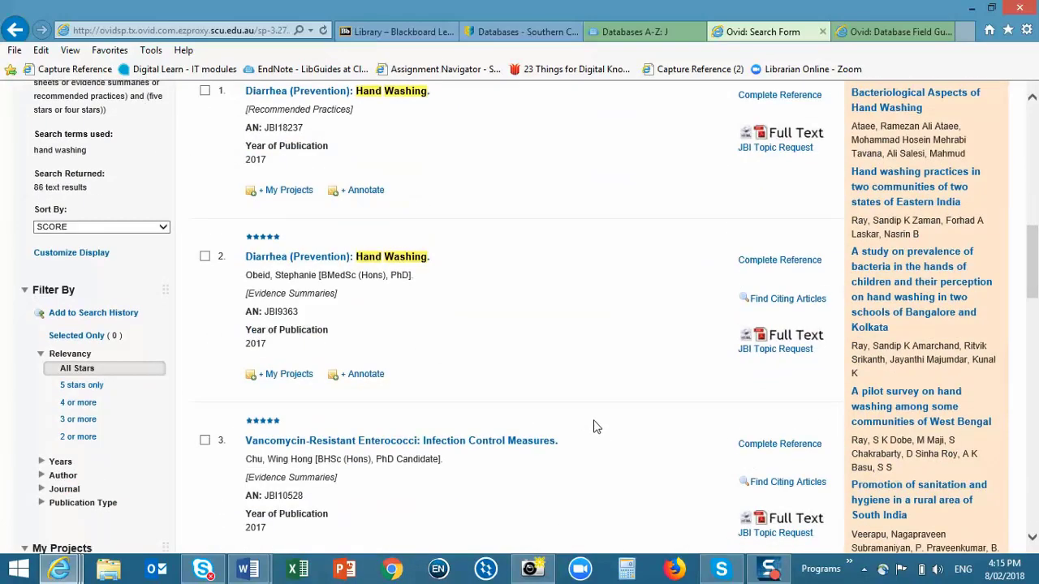
scroll(594, 427, "down", 4)
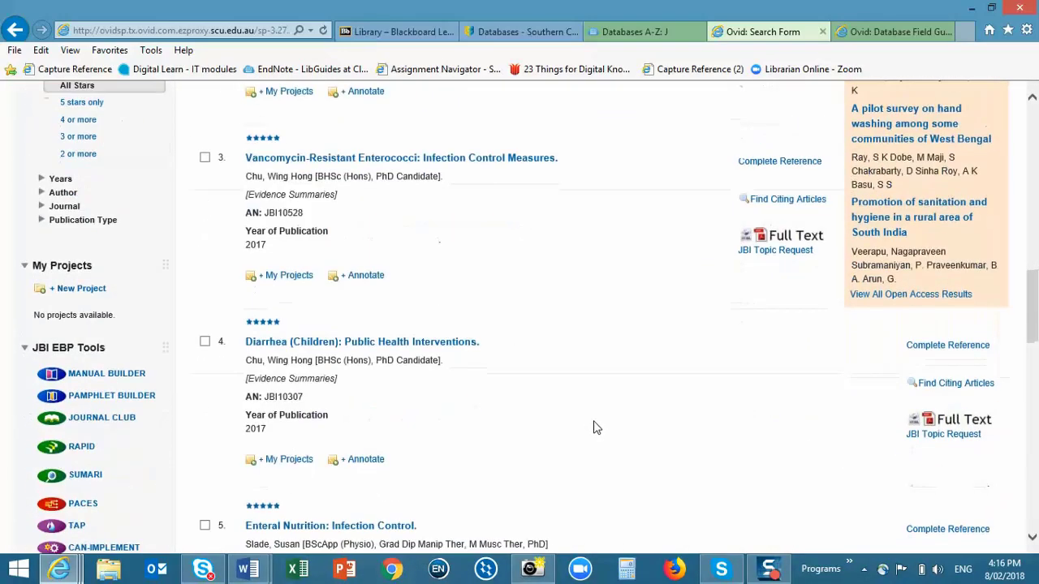
scroll(597, 428, "down", 3)
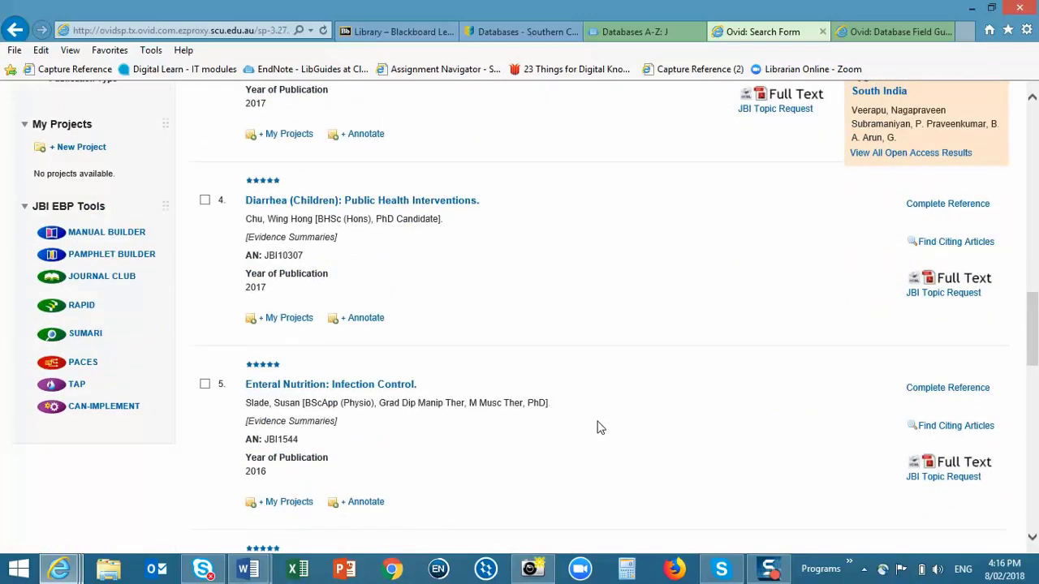
scroll(599, 428, "down", 1)
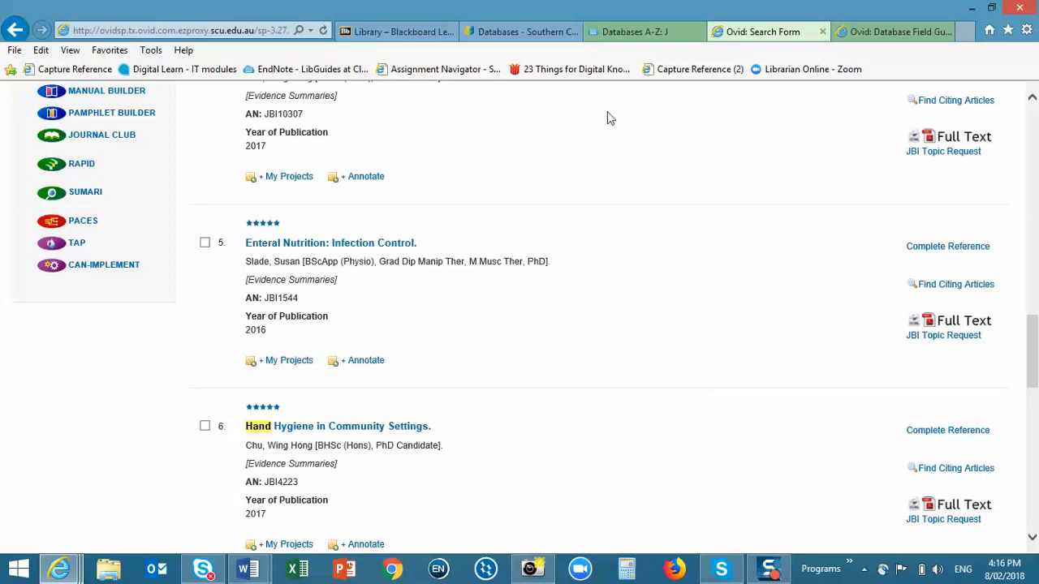
Switch to the university's Library page in Blackboard Learn
left_click(423, 33)
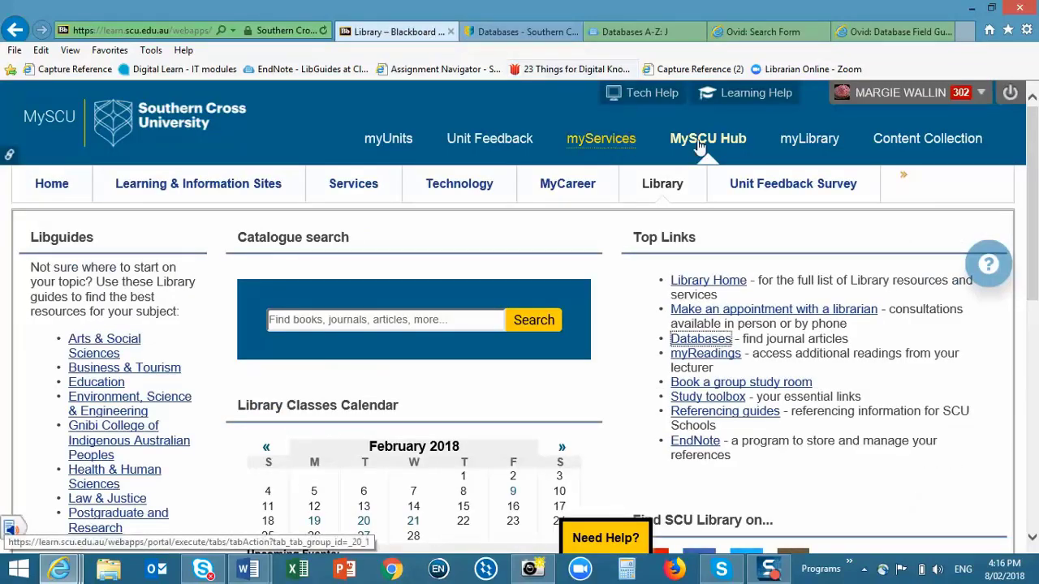